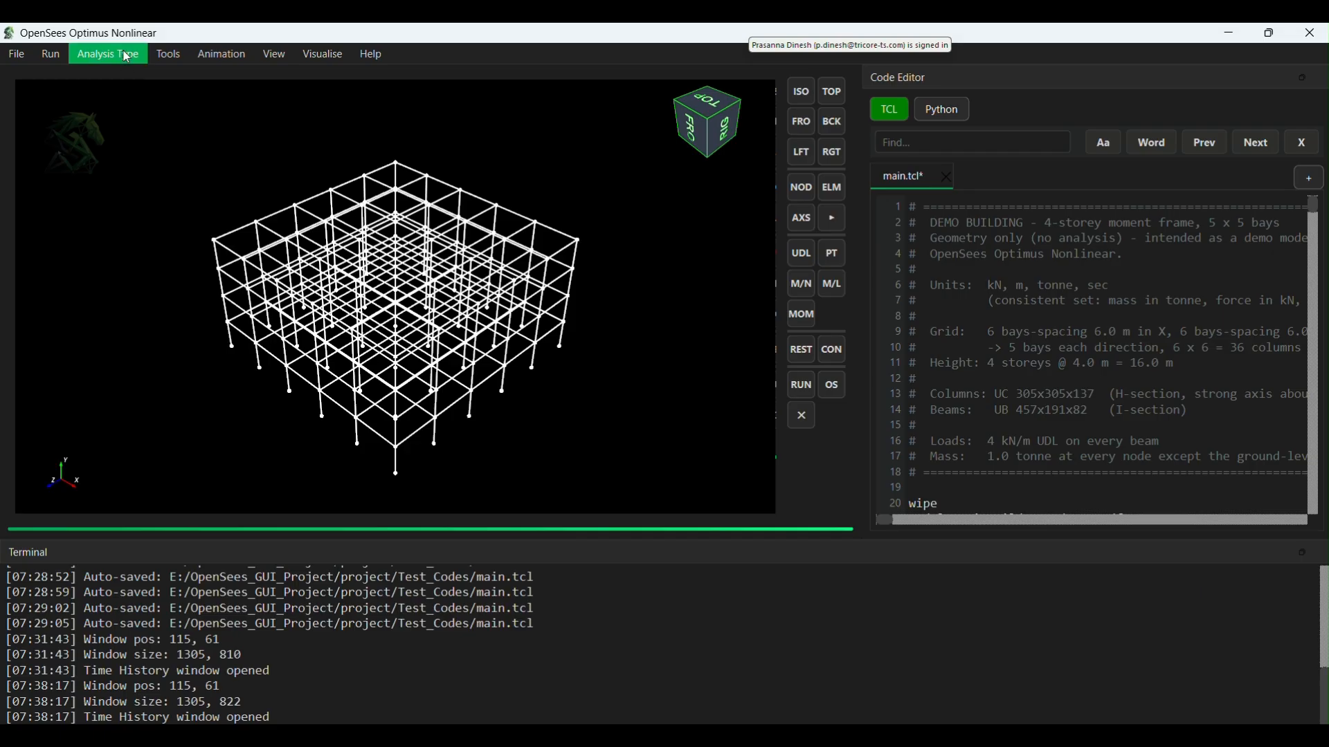
Open the time history analysis and load ground motions RSN138_TABAS_BOS-L1, RSN138_TABAS_BOS-T1, RSN811_LOMAP_WAH000 and RSN811_LOMAP_WAH090.
click(126, 55)
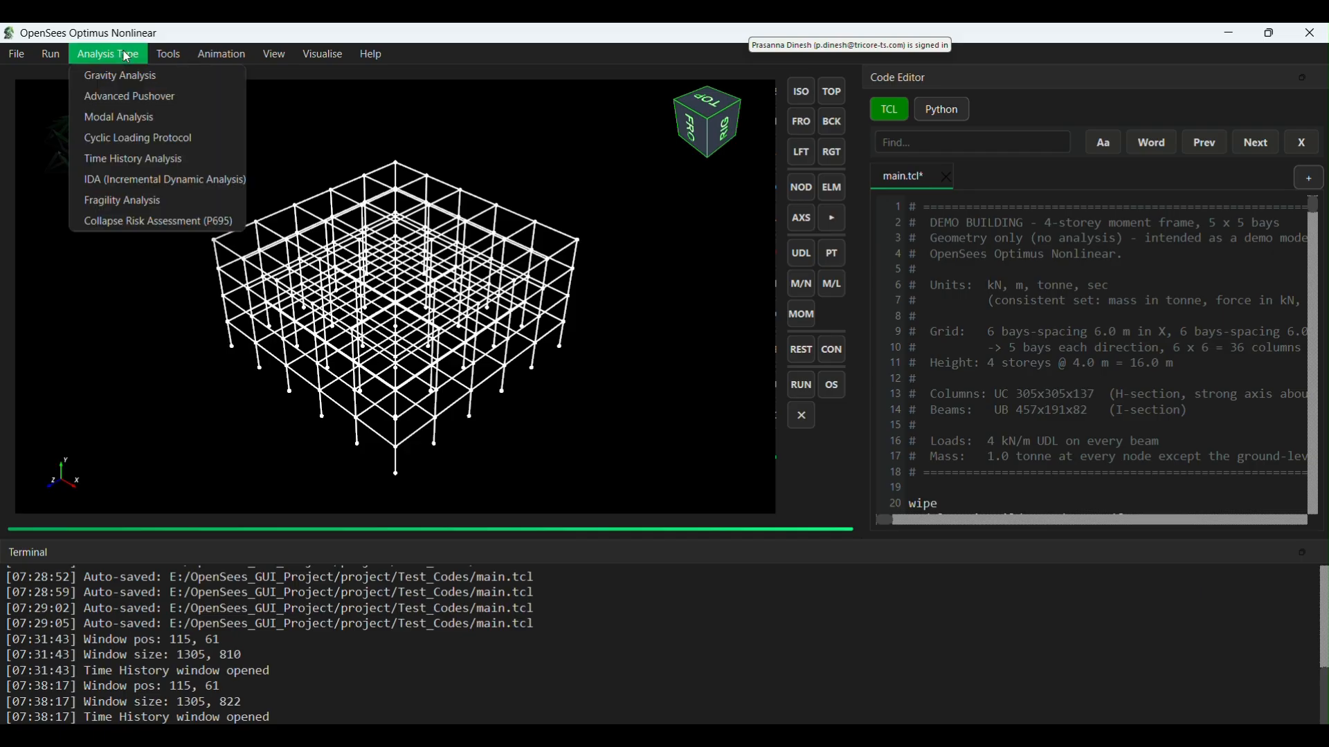
click(136, 161)
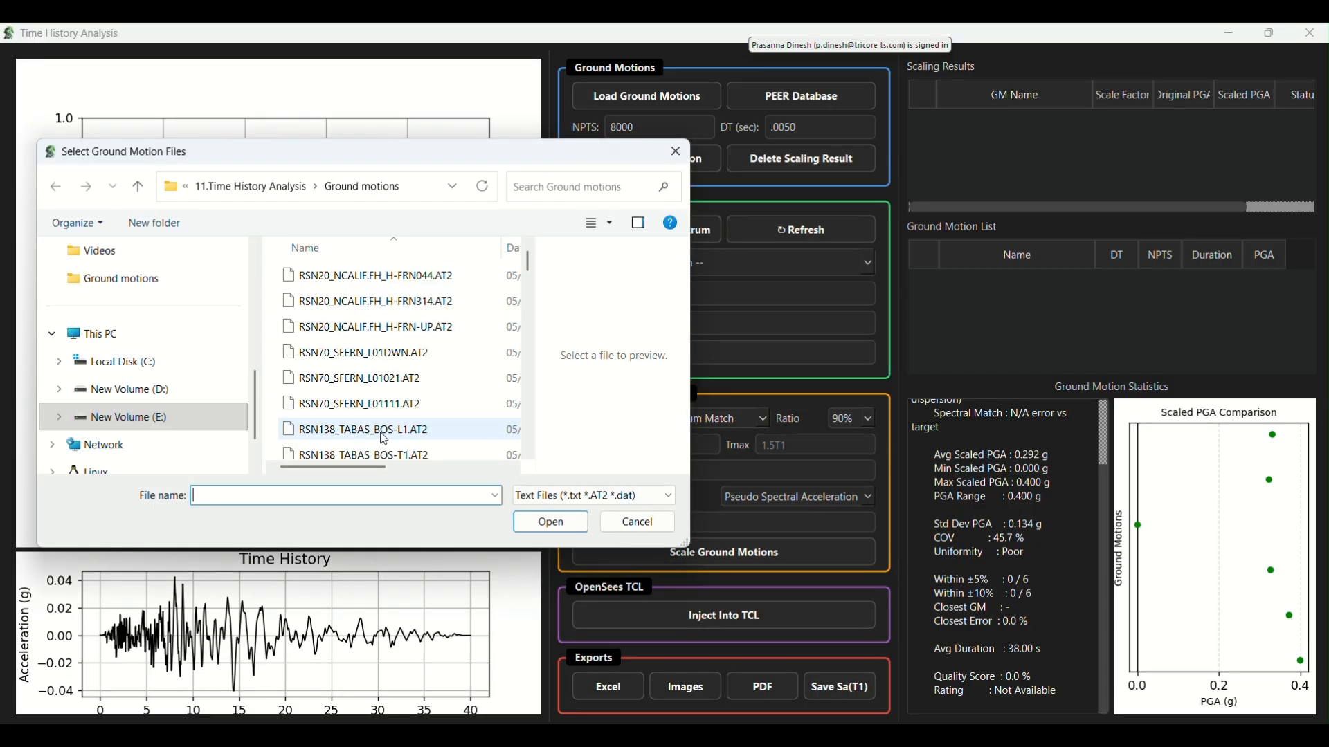
click(439, 429)
scroll(438, 405, down, 1)
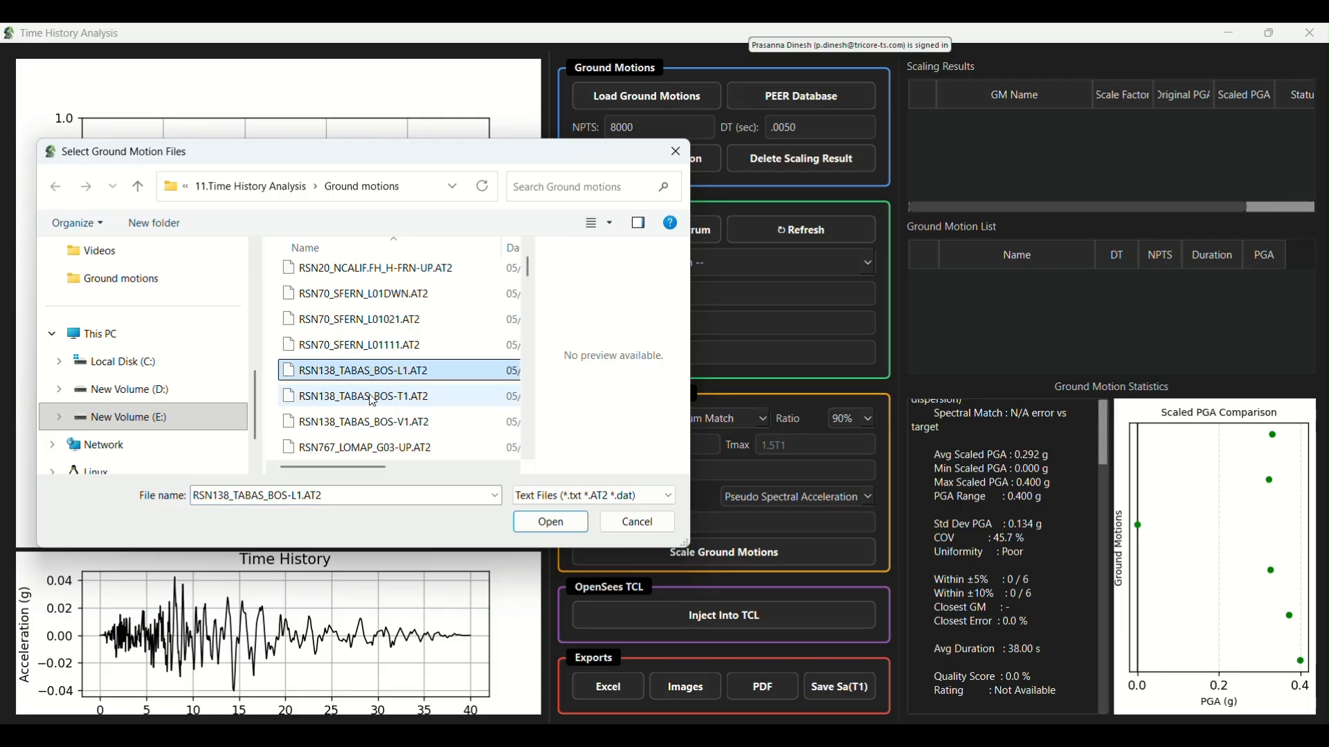
ctrl+click(484, 400)
scroll(490, 409, down, 3)
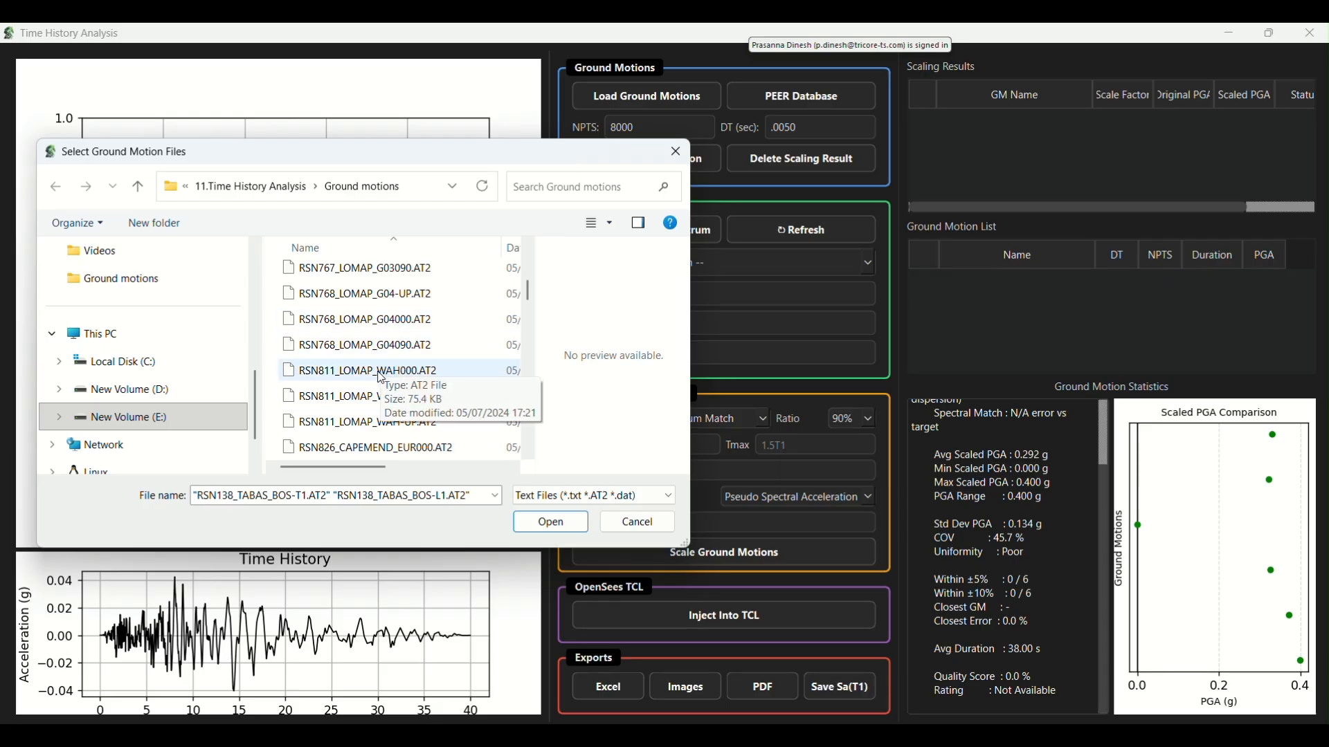
ctrl+click(381, 374)
ctrl+click(384, 400)
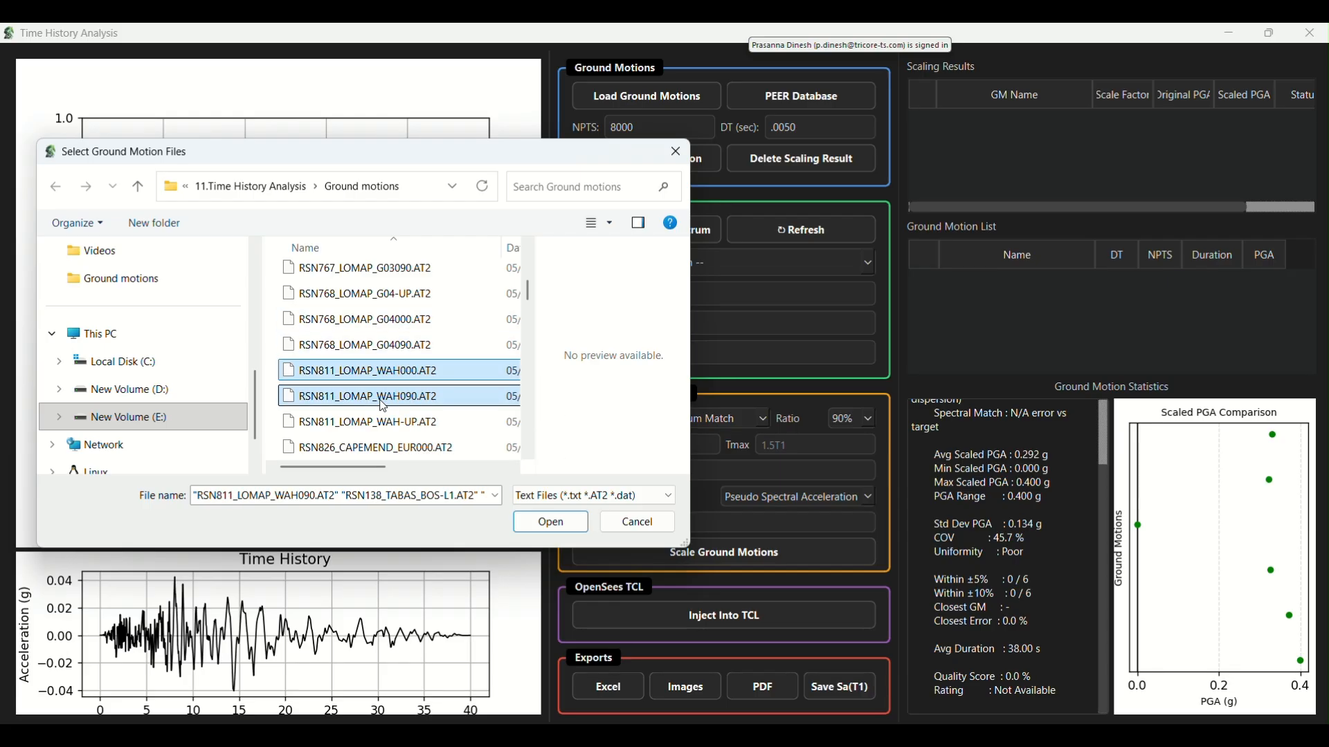
scroll(460, 378, up, 3)
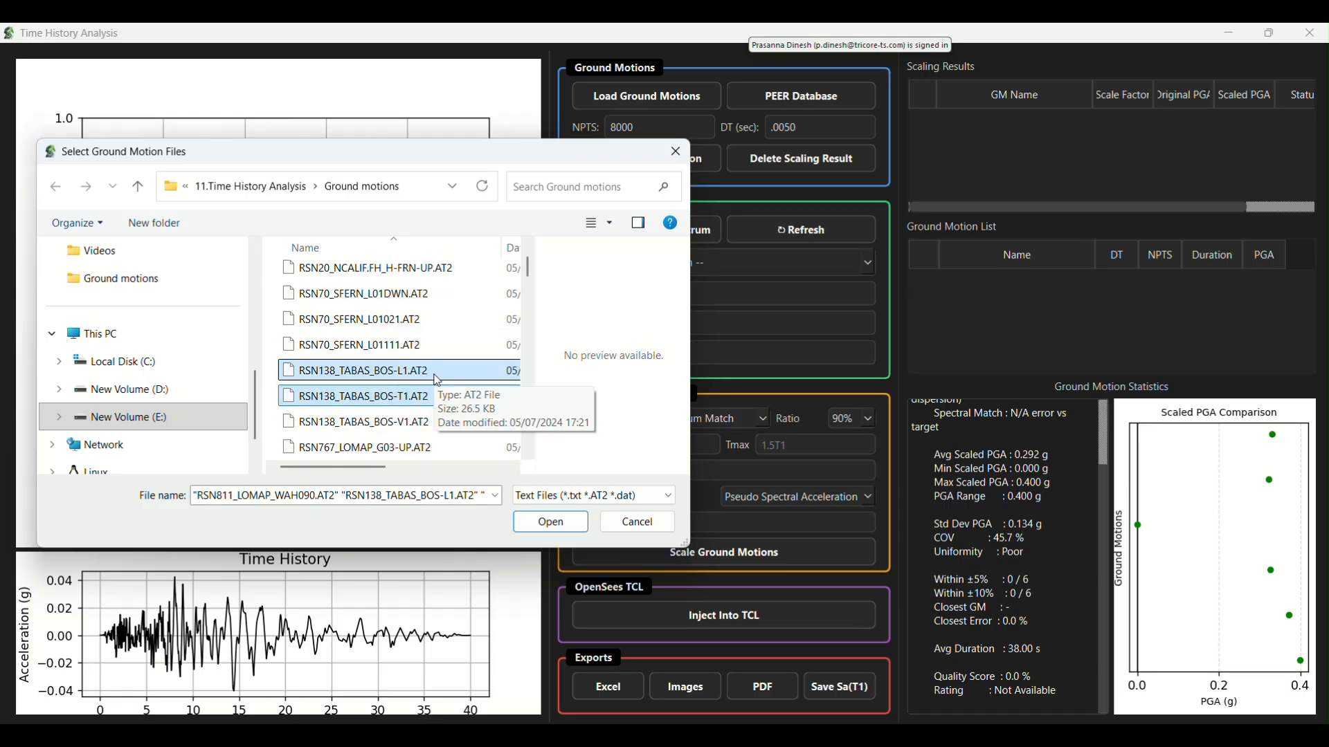
click(545, 522)
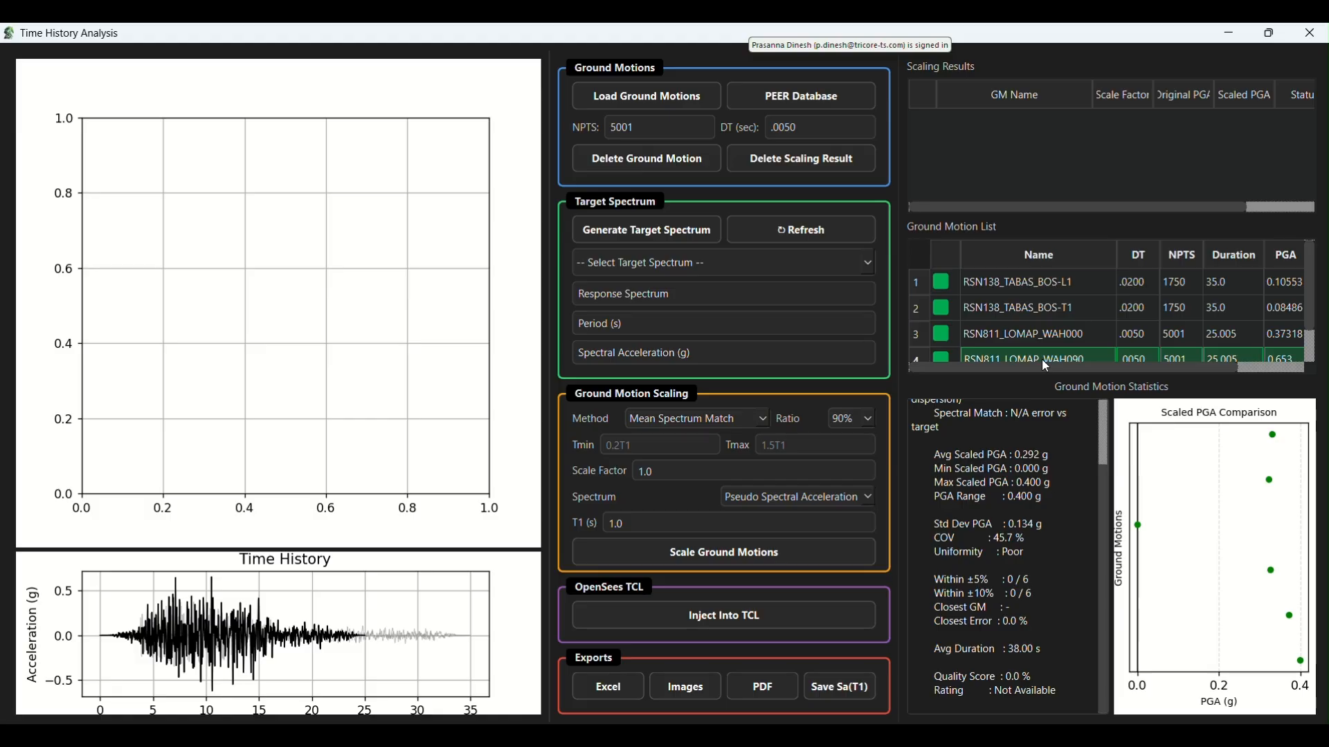
Open the PEER ground motion database website in the browser, look over its home page and close it.
click(752, 104)
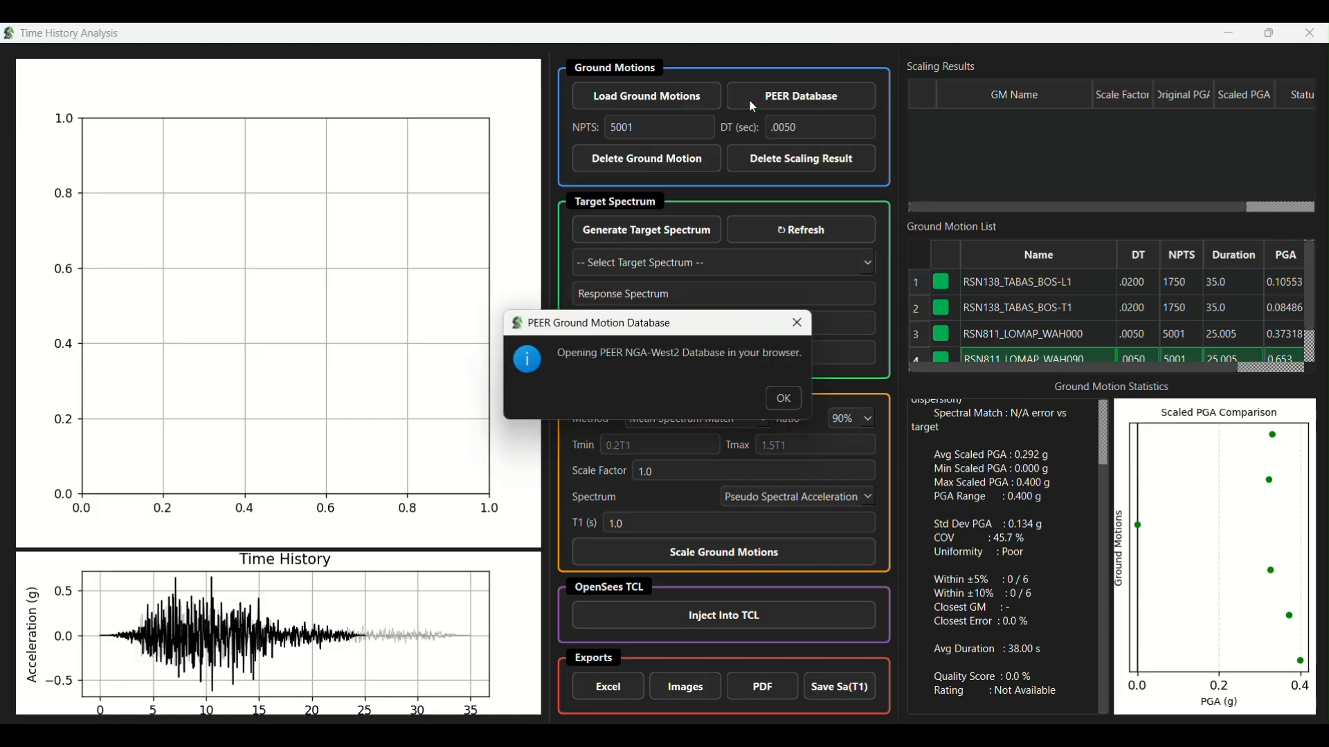
click(777, 400)
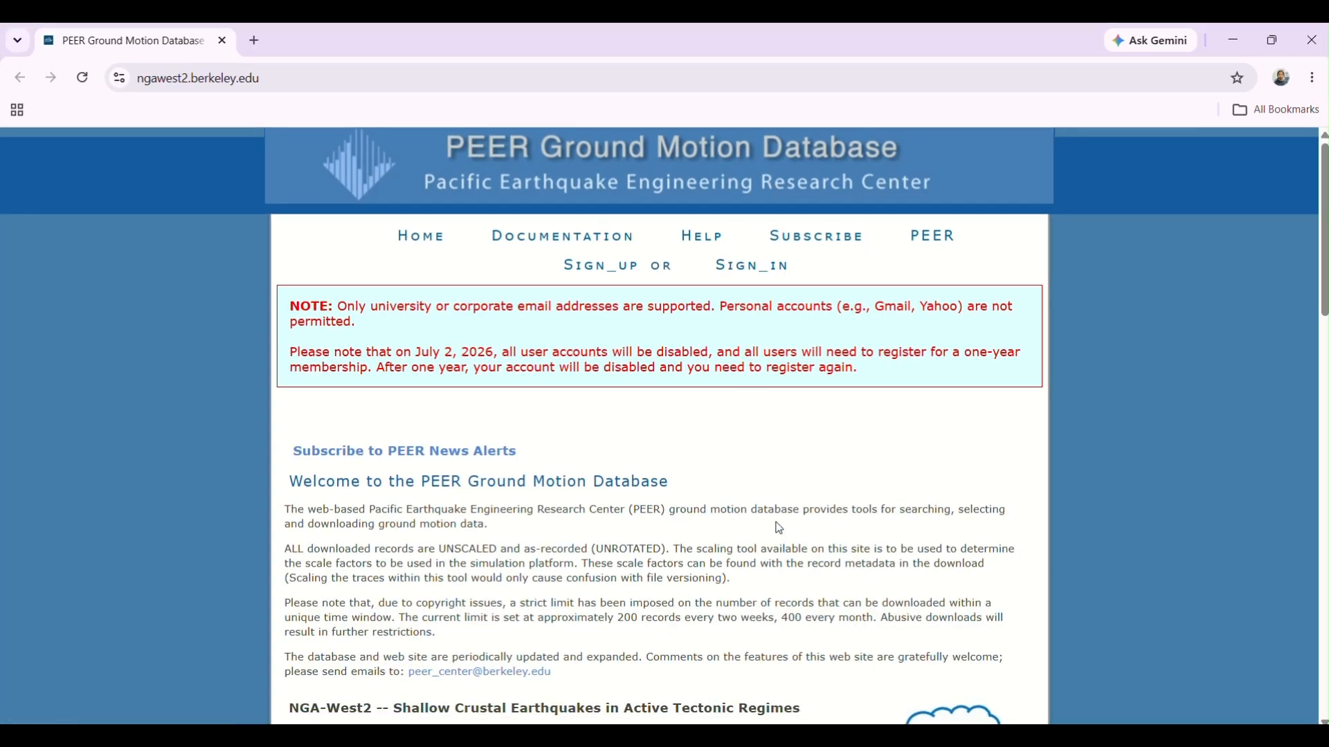
scroll(778, 533, down, 5)
scroll(780, 541, up, 5)
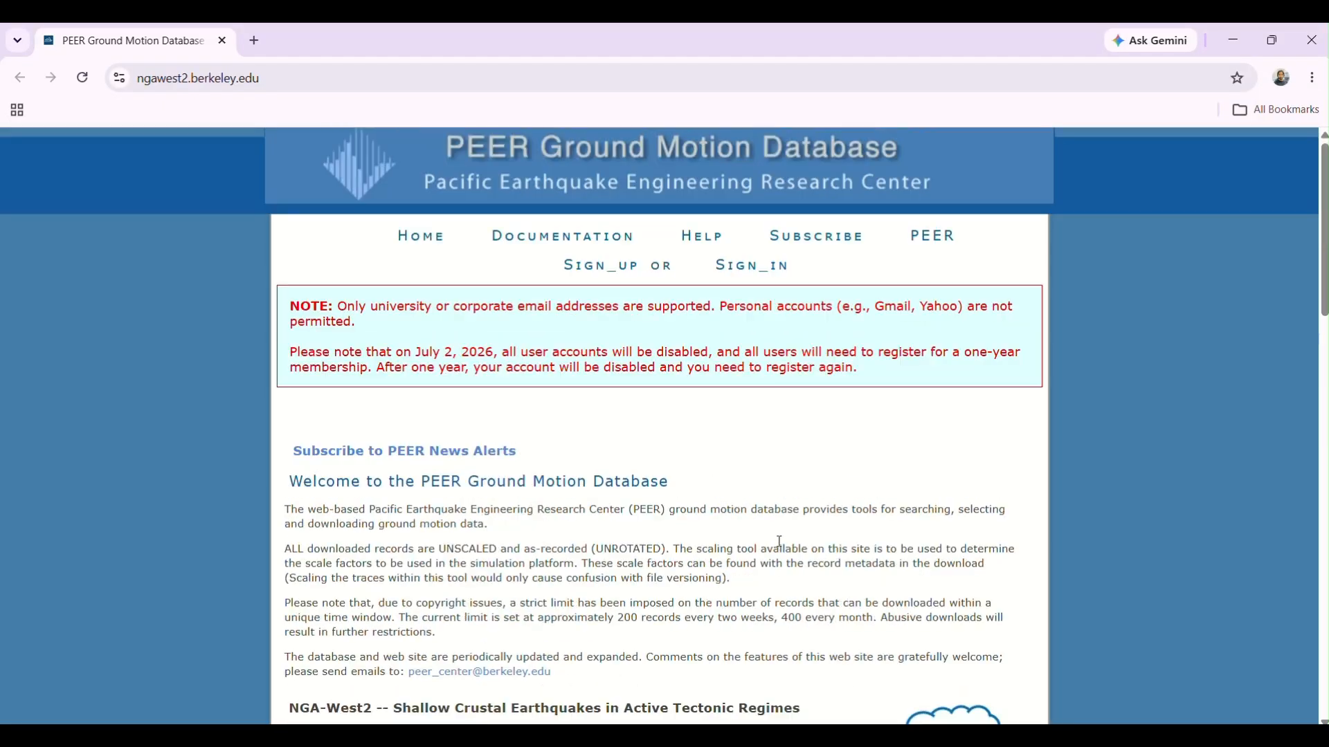
click(1311, 40)
Delete the ground motions RSN20_NCALIF.FH_H-FRN044 and RSN20_NCALIF.FH_H-FRN-UP together with their files on disk.
click(1040, 281)
click(1037, 310)
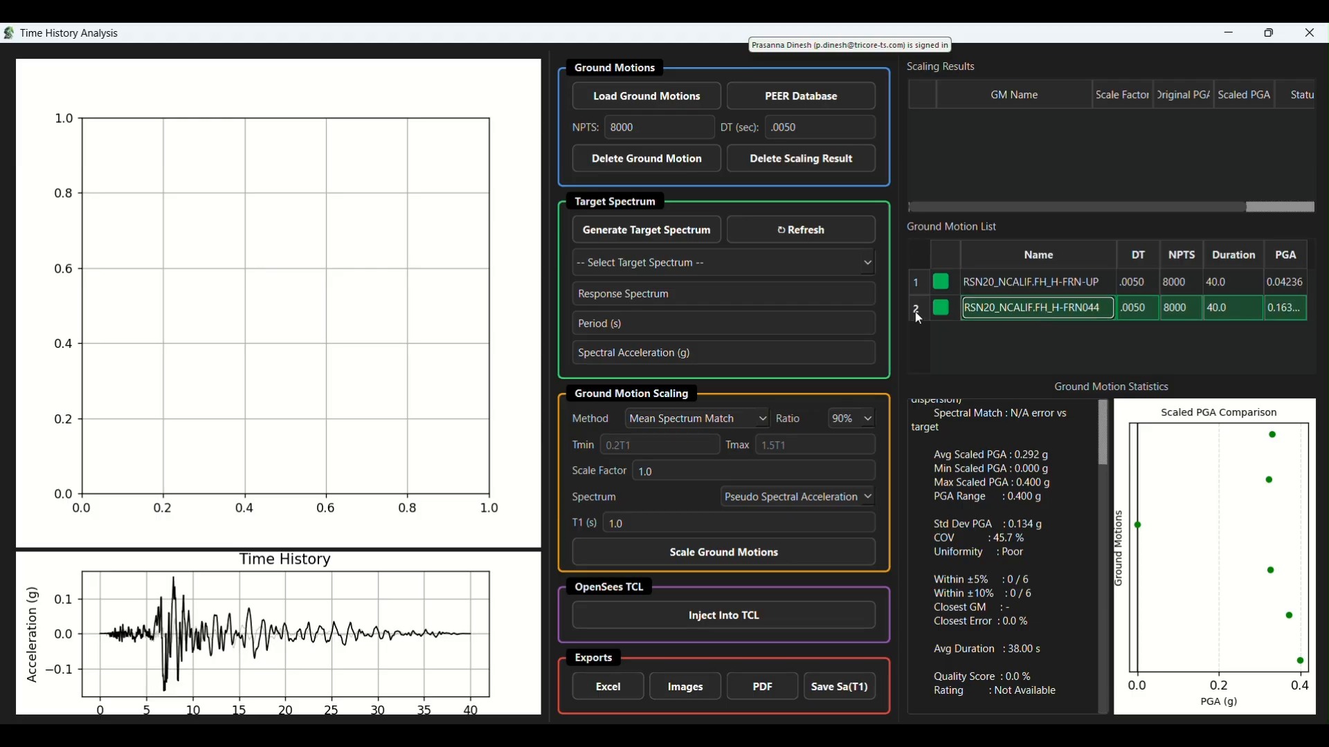
click(943, 312)
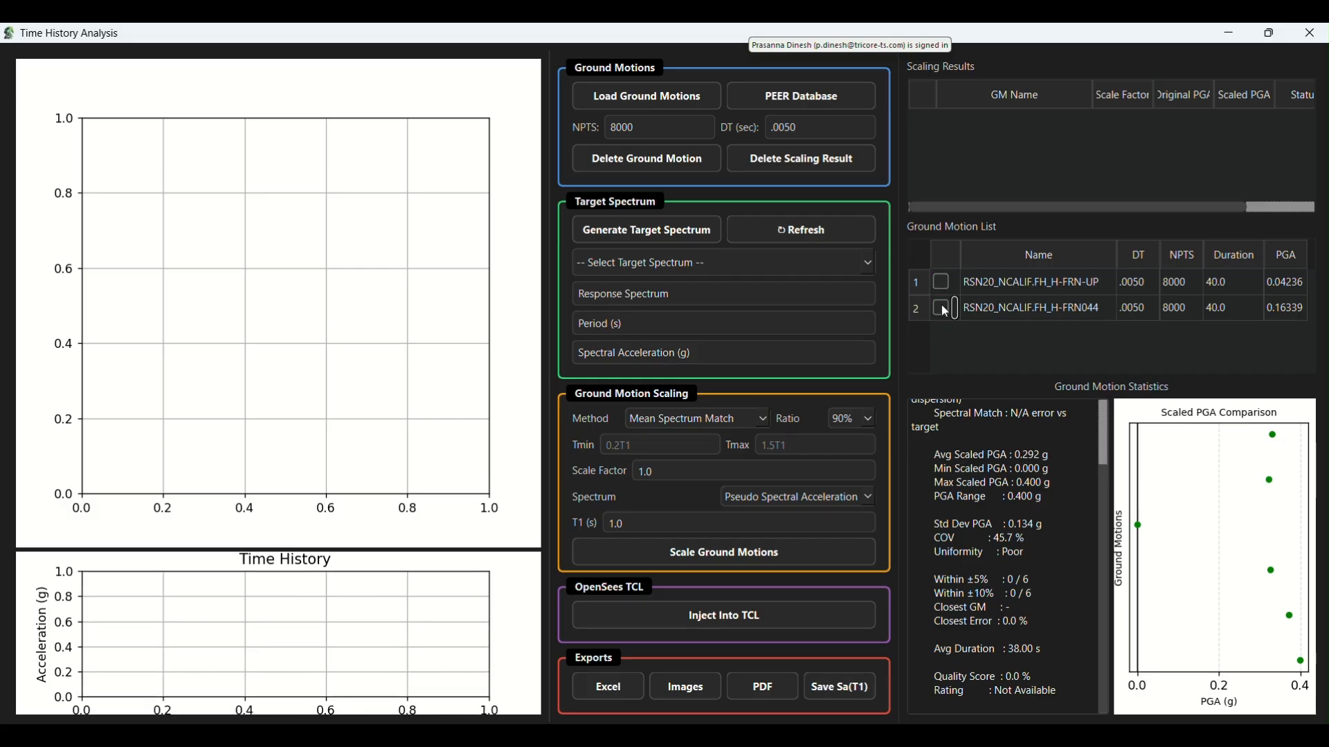
click(668, 164)
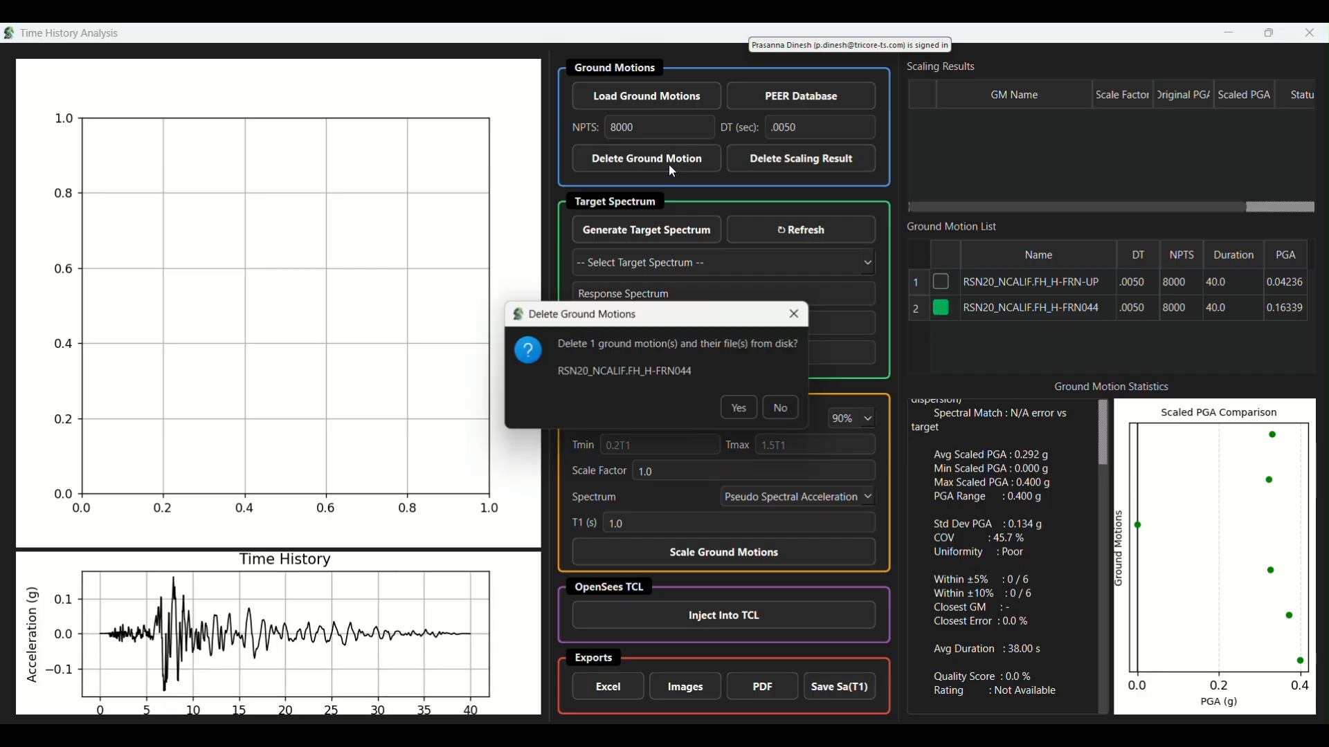
click(750, 407)
click(716, 402)
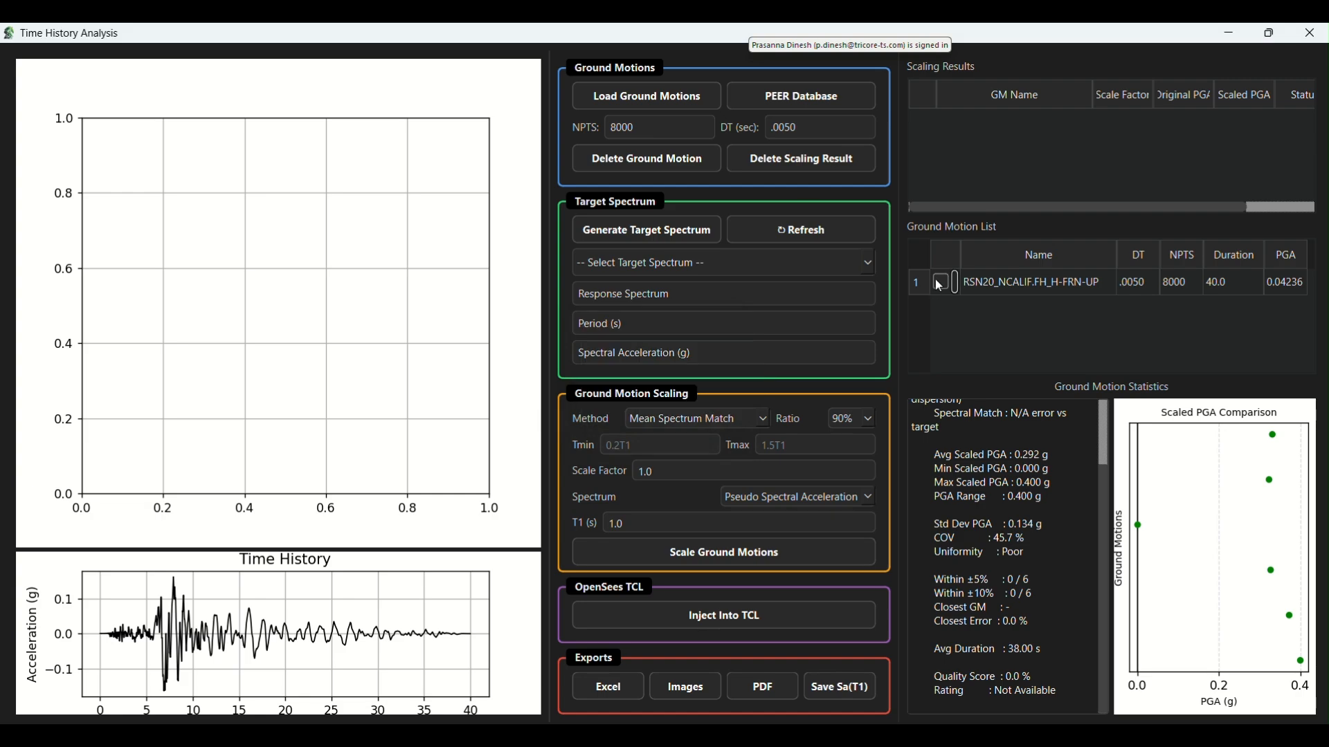
click(656, 162)
click(740, 404)
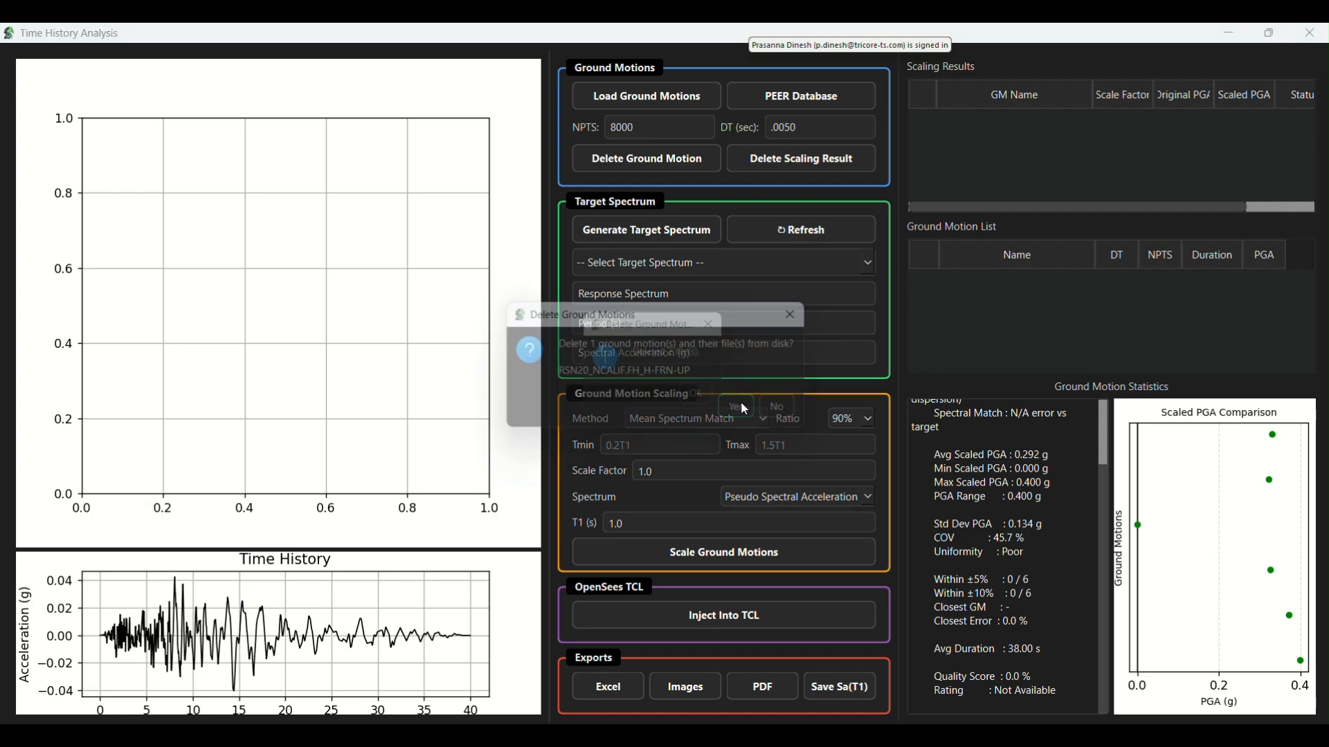
click(695, 397)
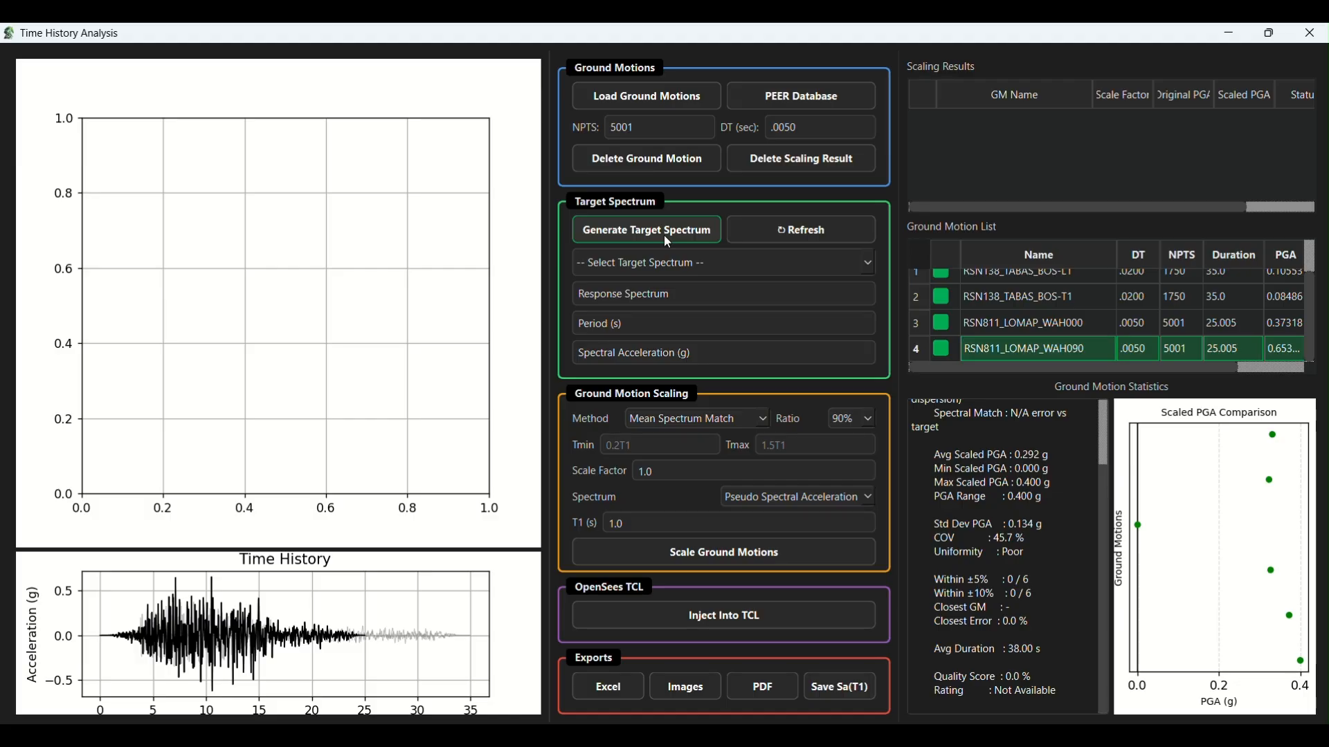
Open the target response spectrum generator full screen and review its design code options and spectrum settings.
click(664, 236)
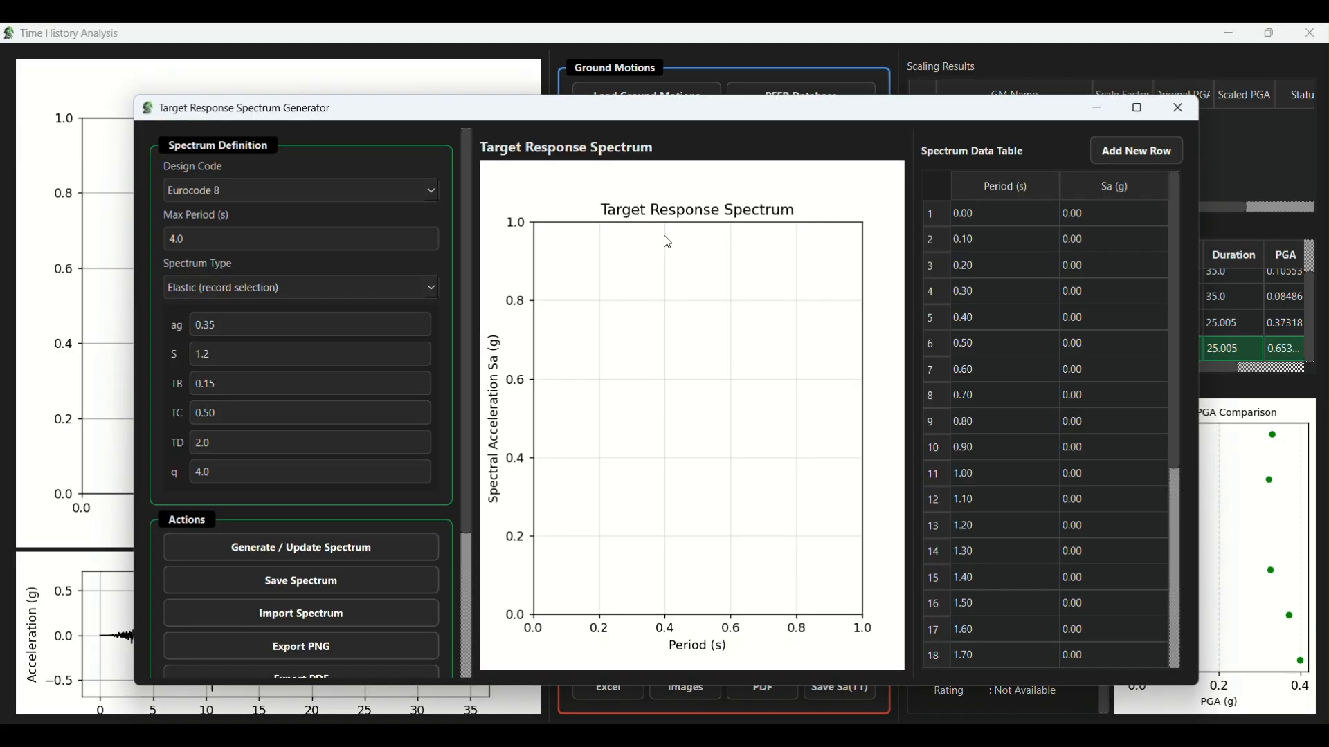
click(1138, 109)
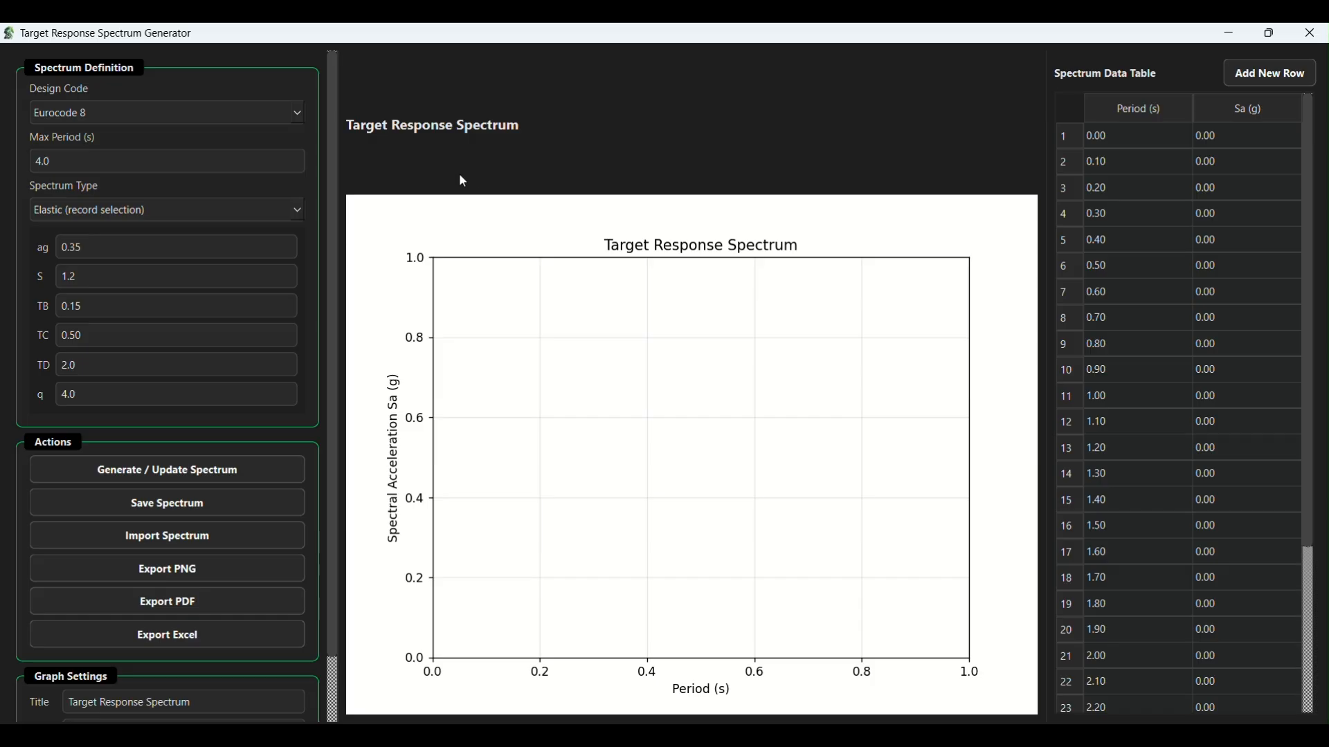
click(299, 116)
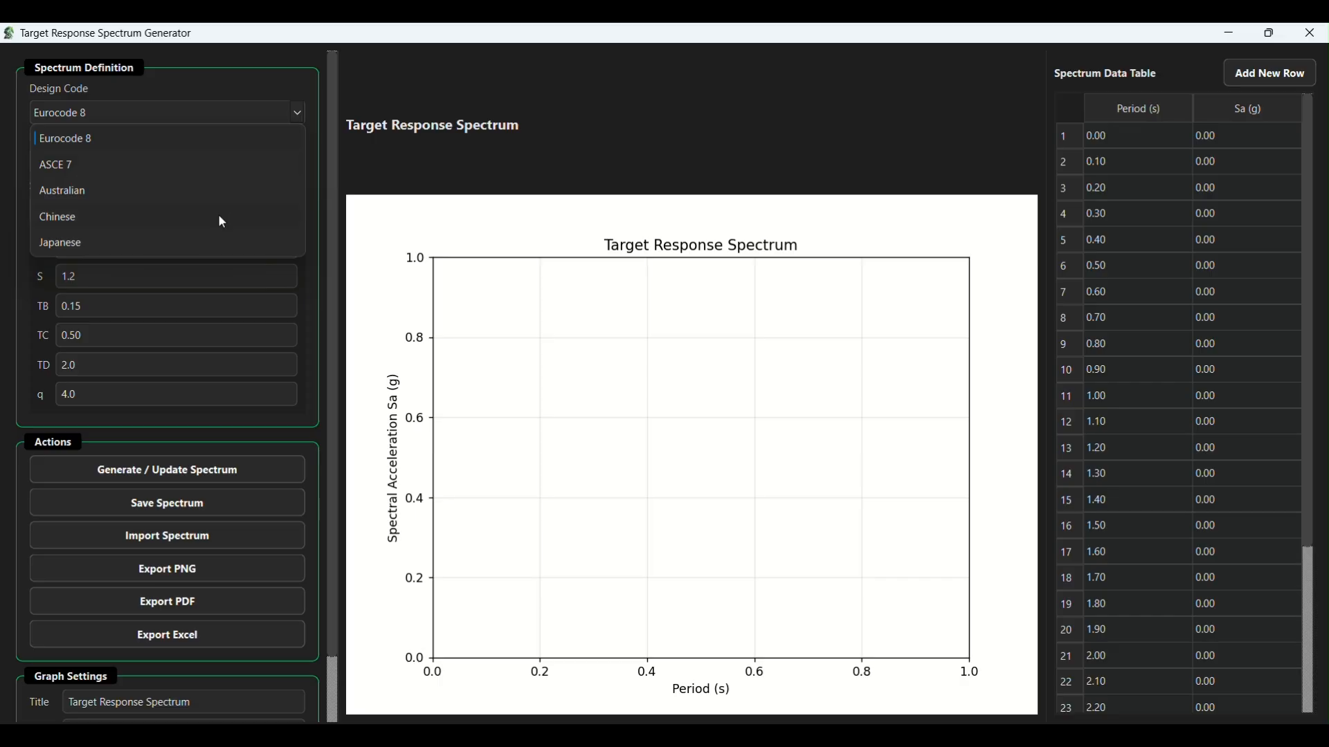
click(299, 116)
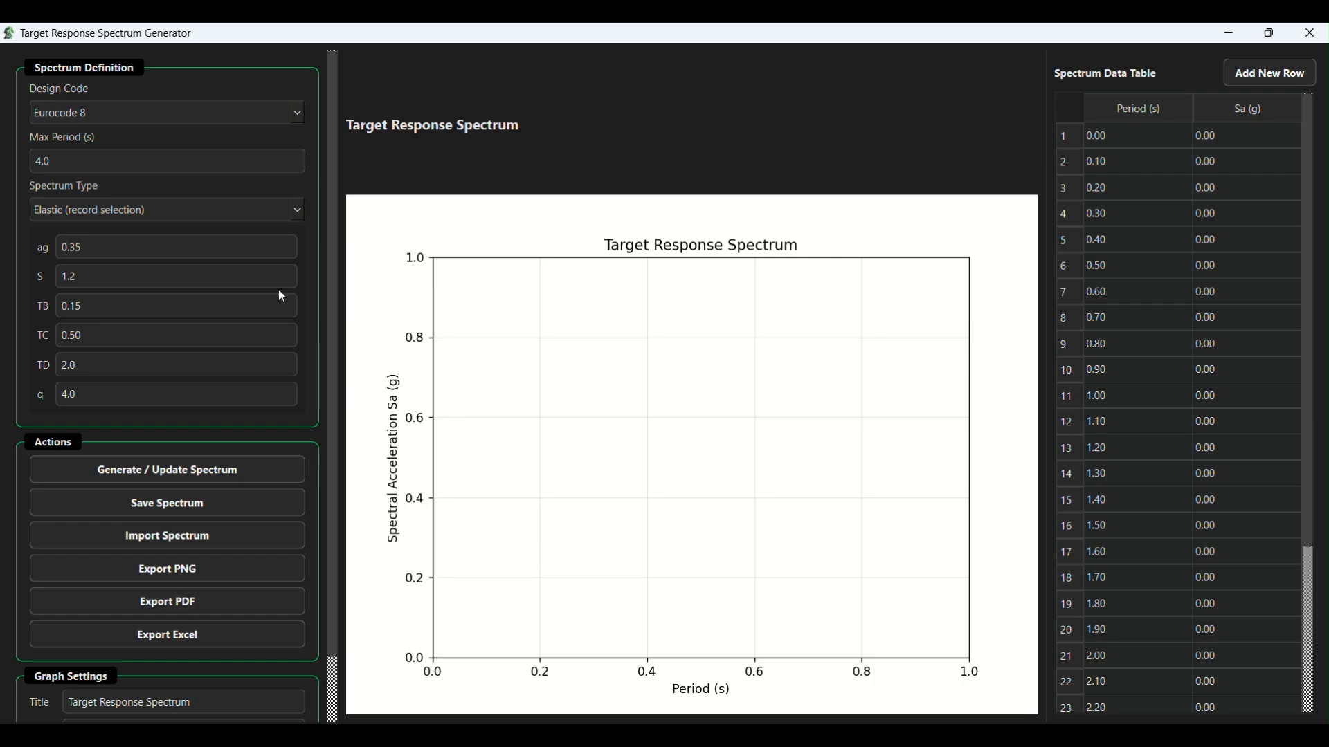
scroll(333, 645, down, 2)
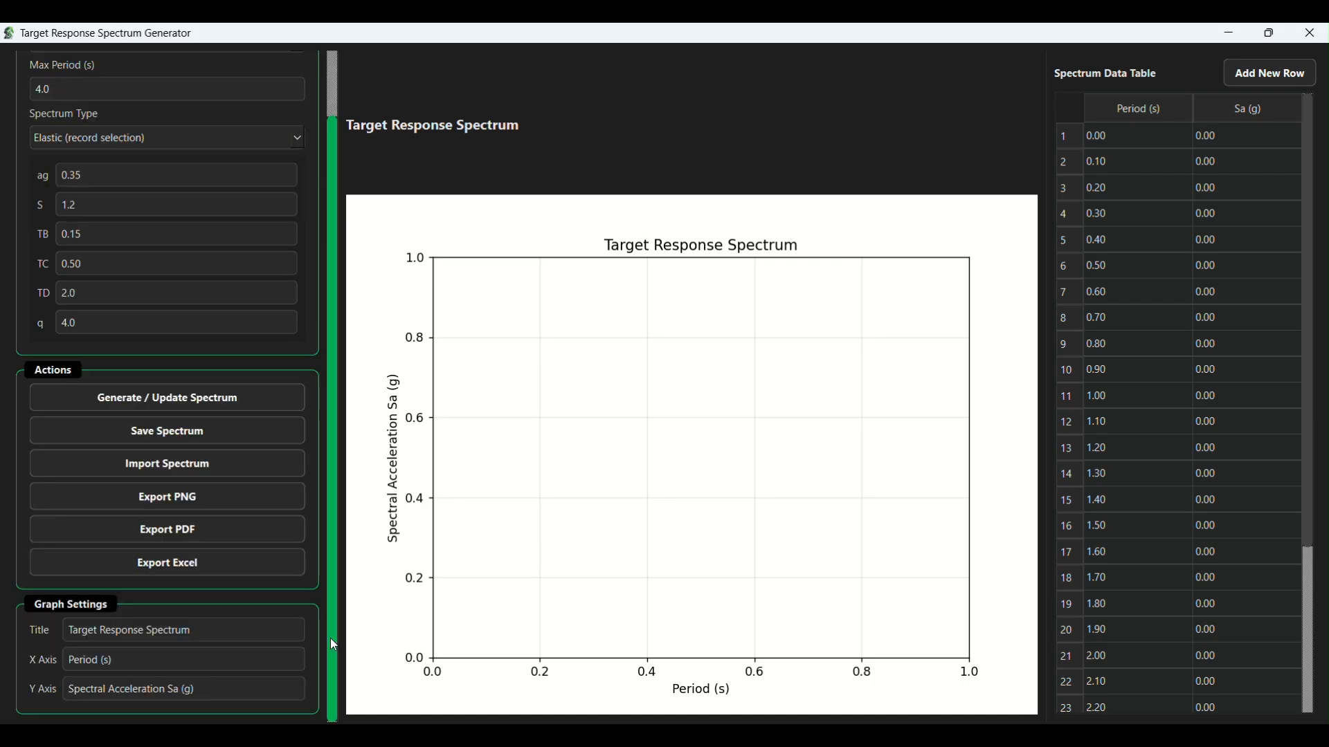
scroll(331, 633, up, 2)
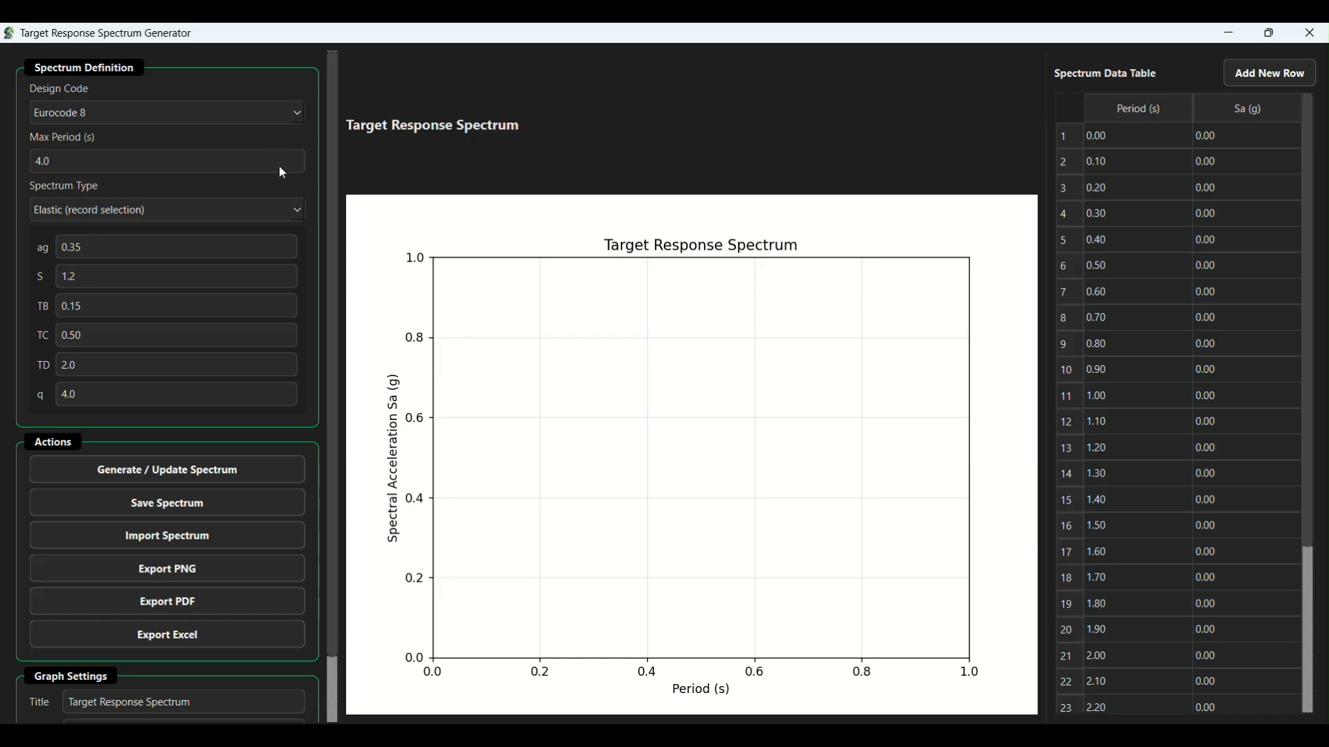
Try the Design (reduced) spectrum type and switch back to Elastic (record selection).
click(298, 213)
click(246, 264)
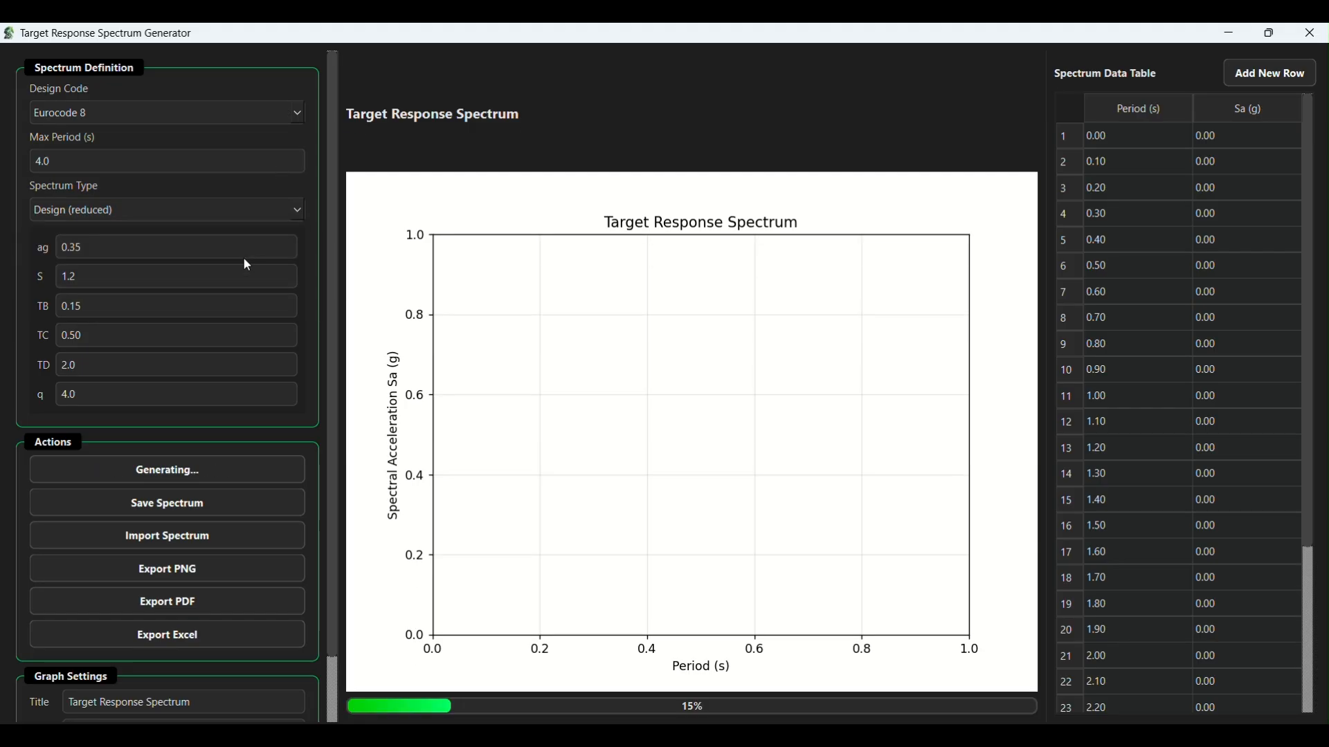
click(296, 209)
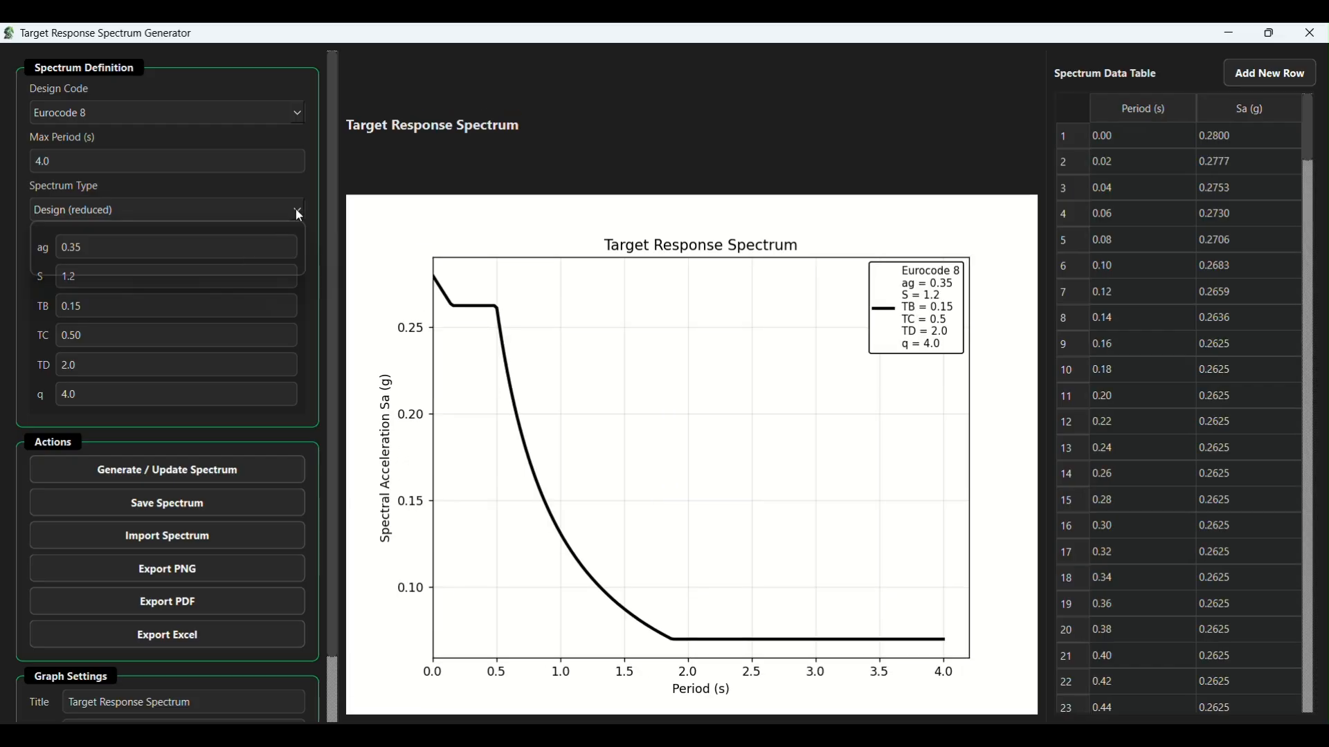
click(275, 232)
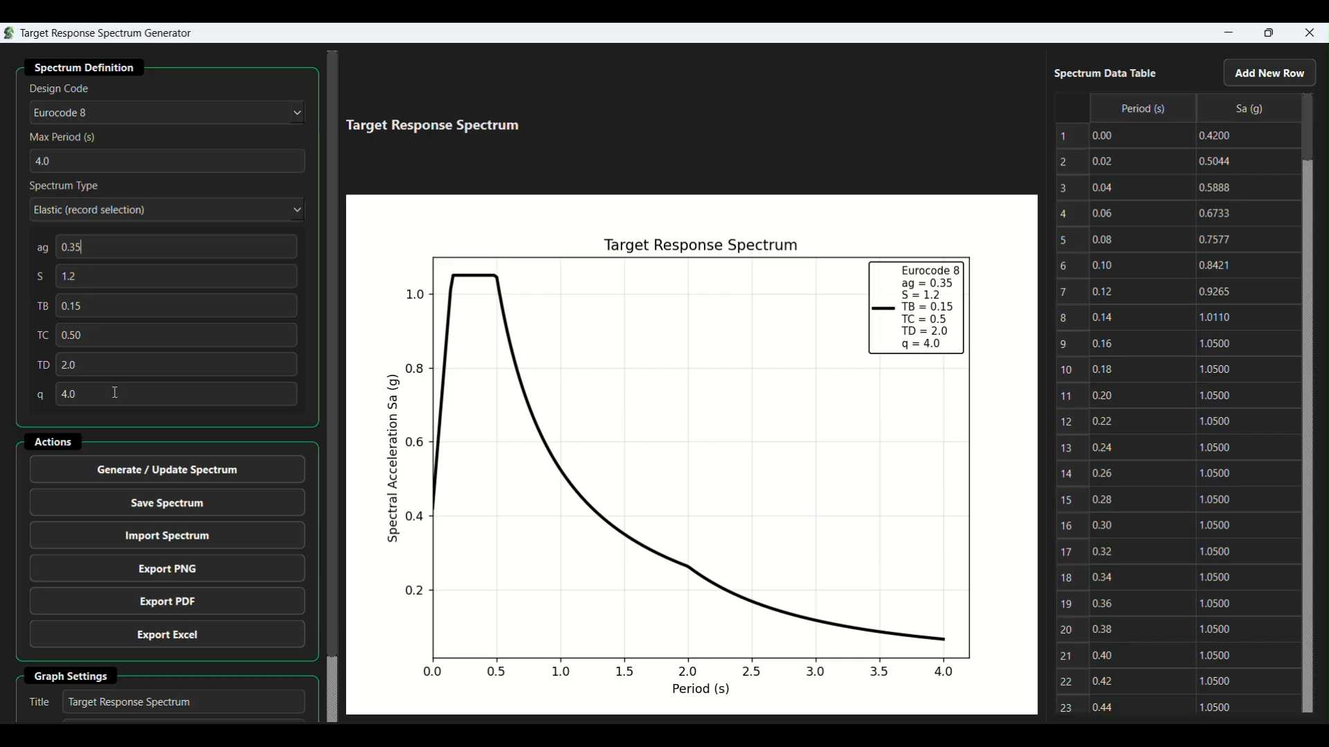
Set ag to 0.42, q to 2.5 and the maximum period to 6 s, and generate the Eurocode 8 spectrum.
double_click(74, 246)
text(42)
click(103, 283)
double_click(90, 392)
text(2.5)
double_click(30, 163)
click(177, 476)
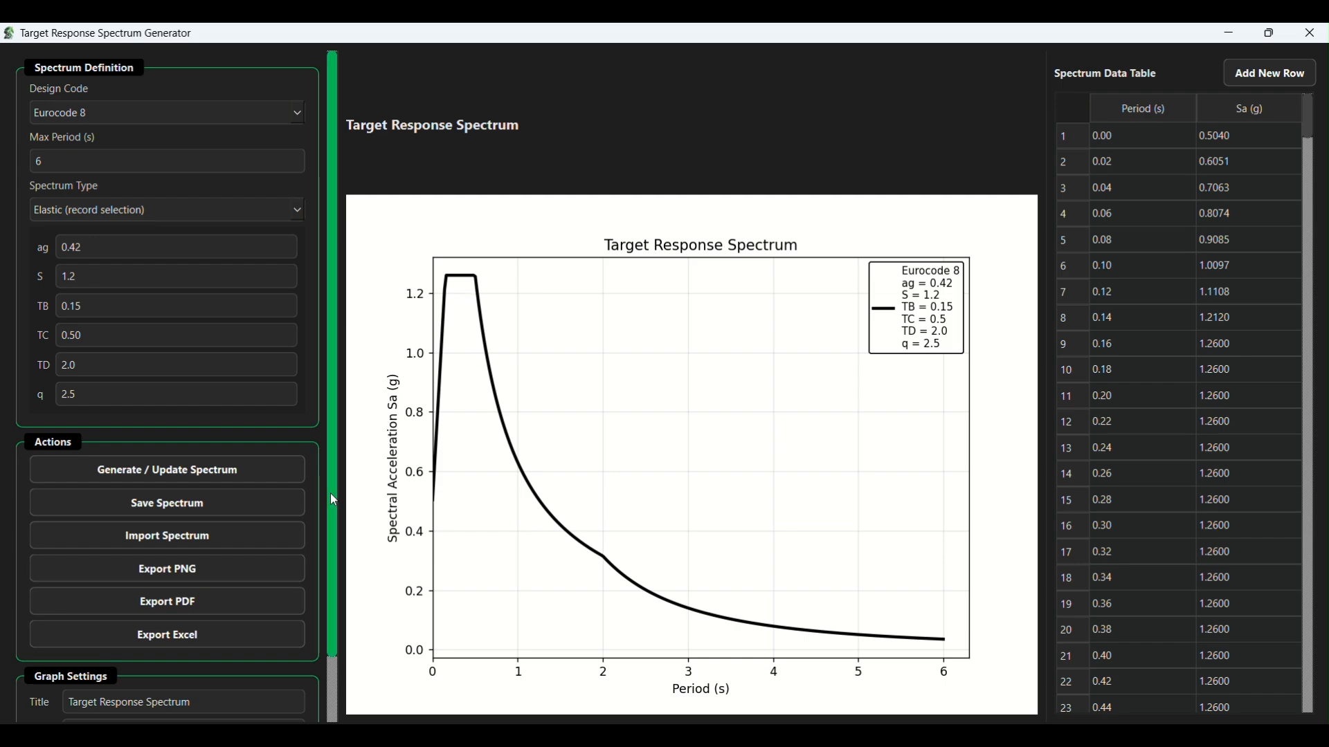
Change the graph title to "Target Response Spectrum [0.42 EC-8]" and update the spectrum plot.
scroll(331, 492, down, 2)
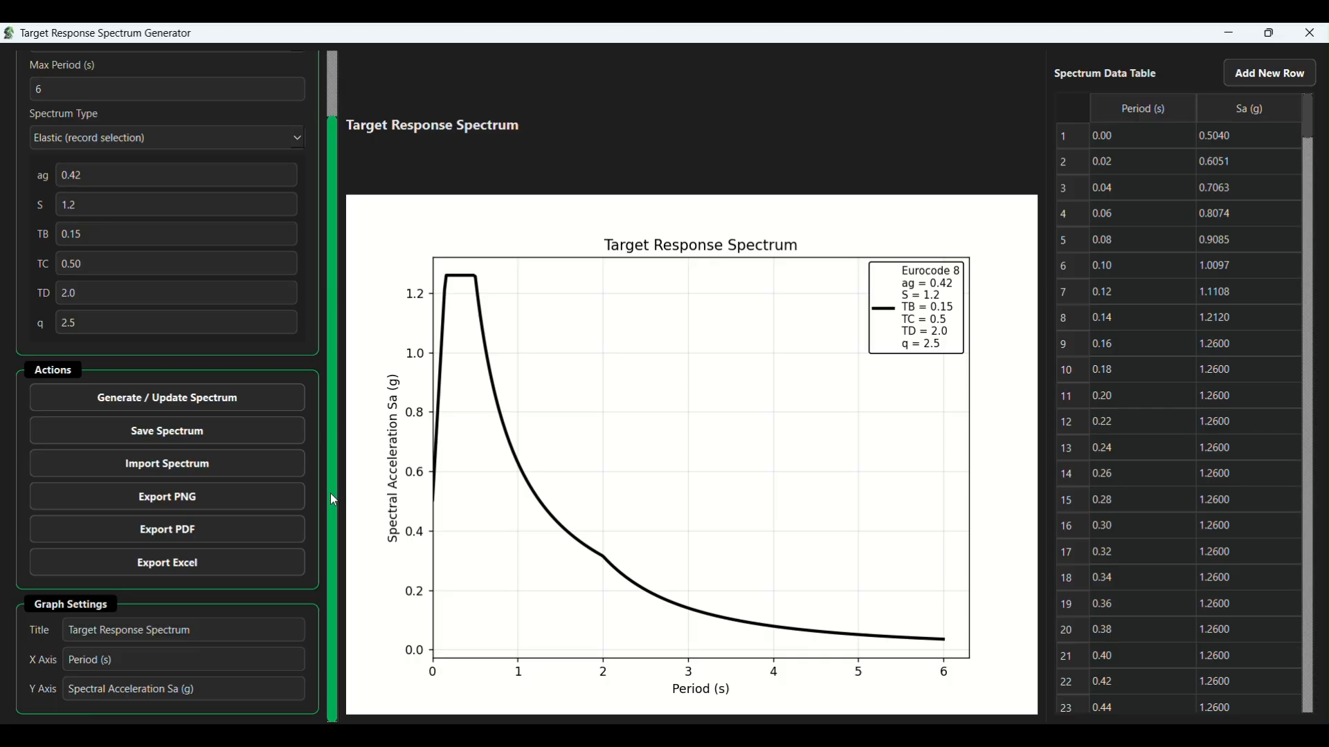
click(251, 627)
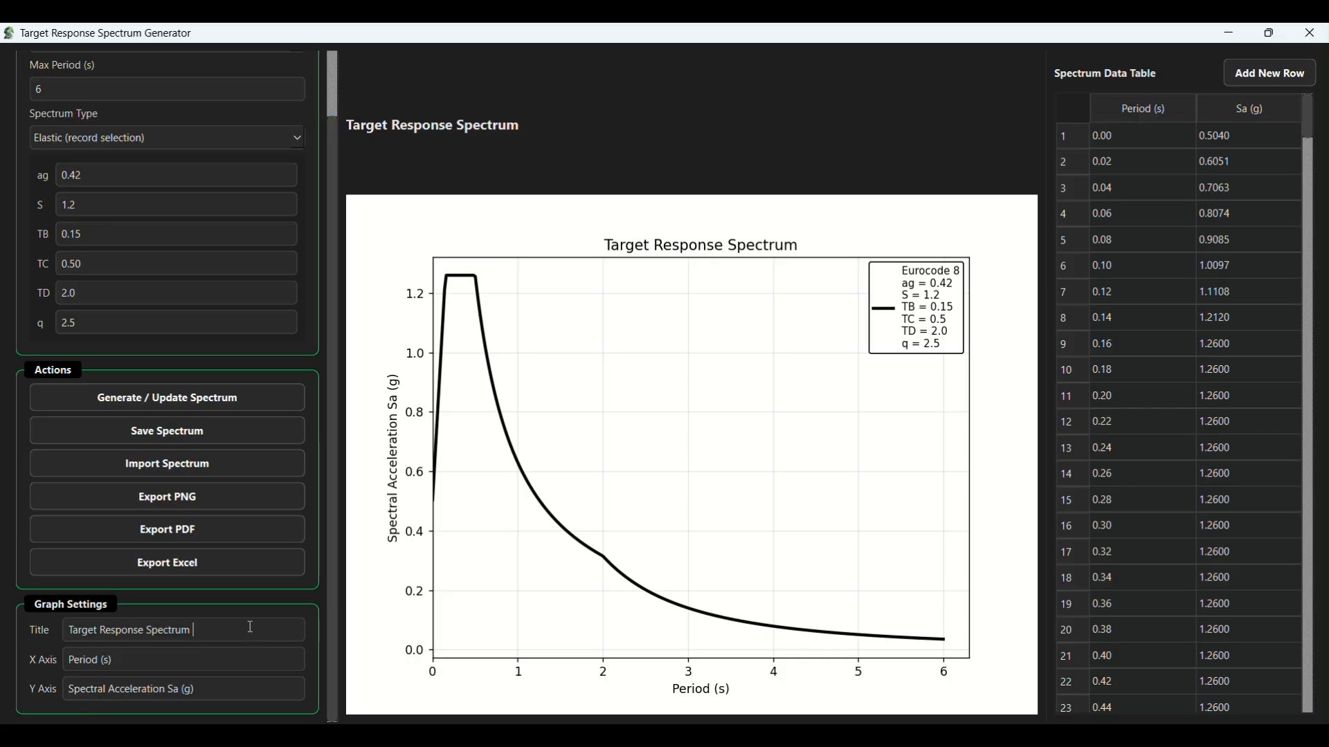
text(()
text(0.42)
text( EC-8)
click(230, 401)
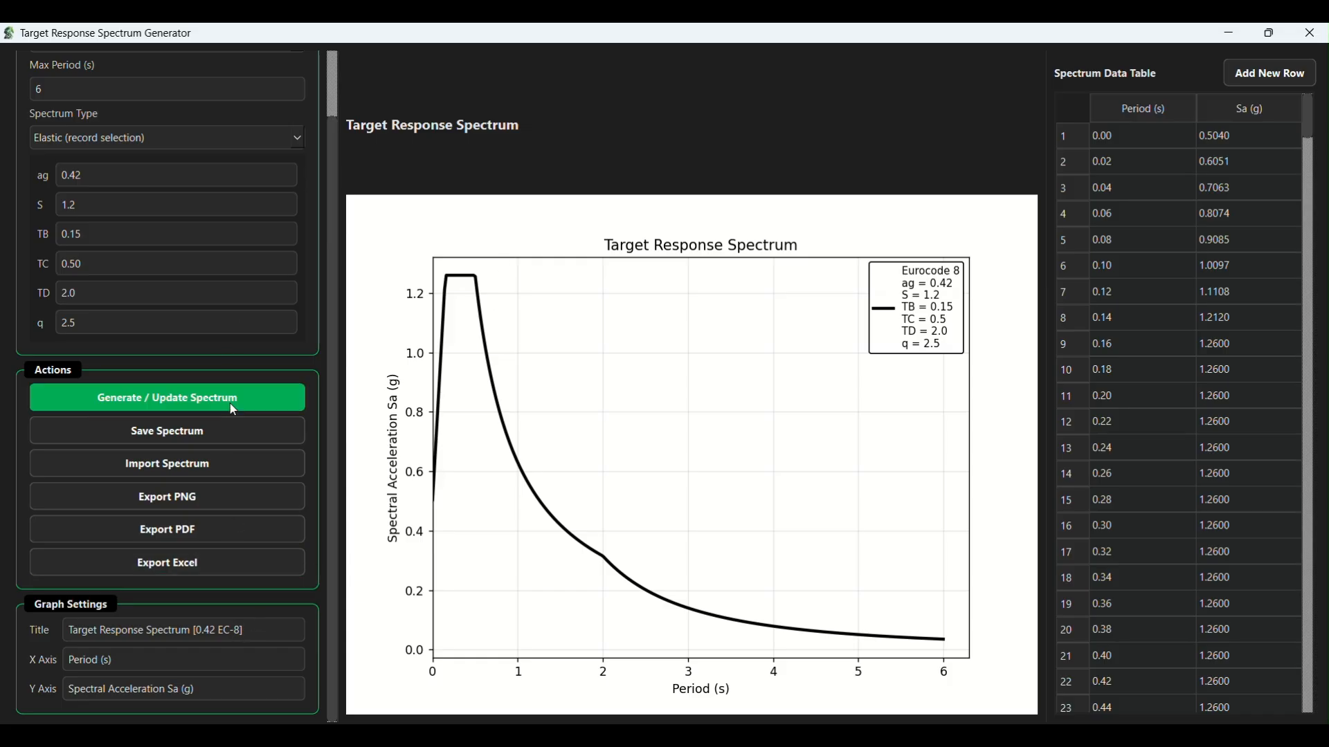
Save the target spectrum under the filename Target_Spectrum_EC8-042 and close the spectrum generator.
click(200, 432)
click(672, 373)
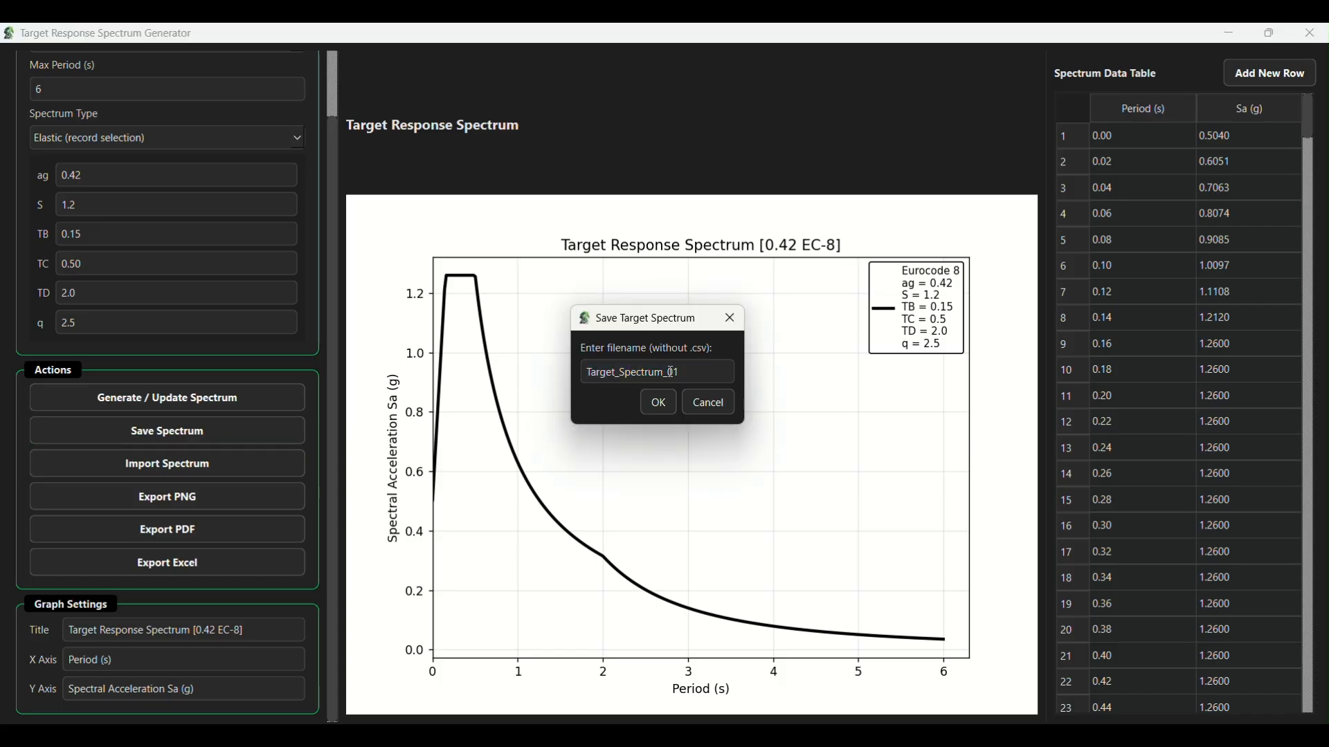
drag(670, 374, 703, 374)
text(EC8-)
text(42)
click(658, 404)
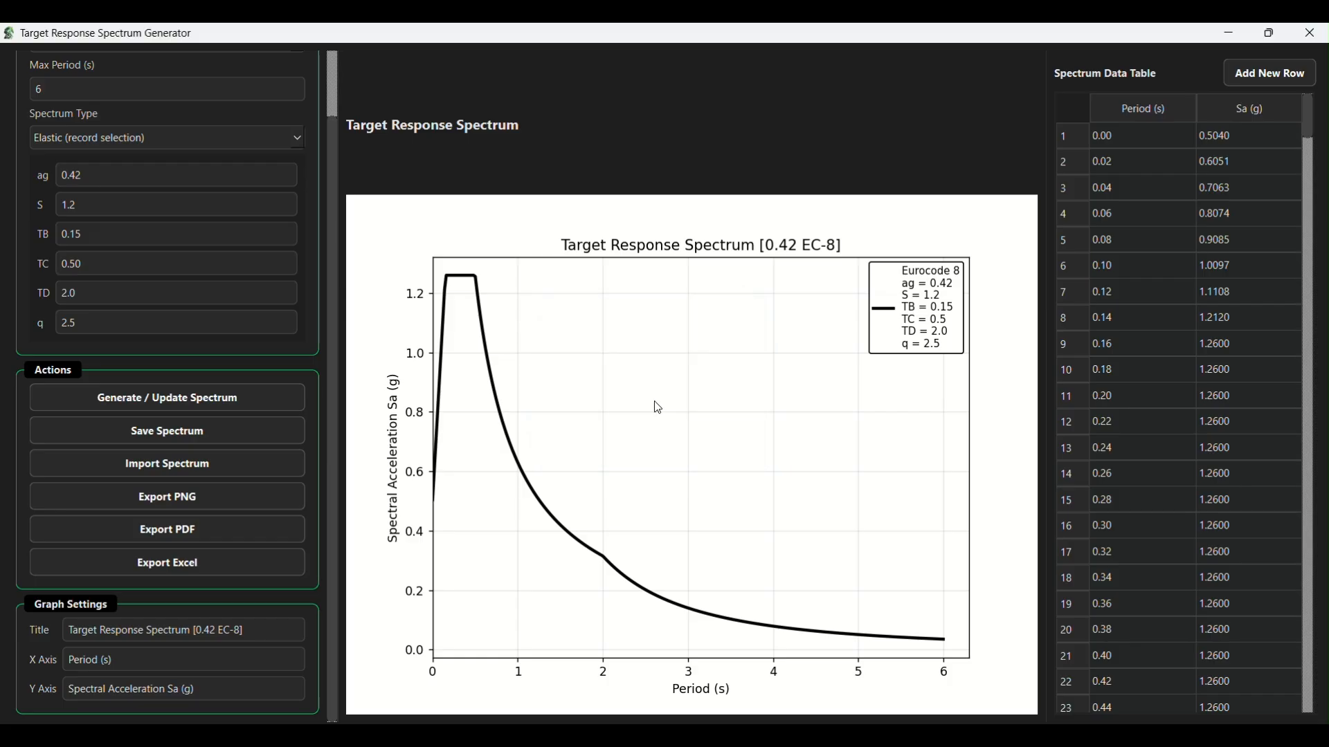
click(834, 416)
click(1309, 33)
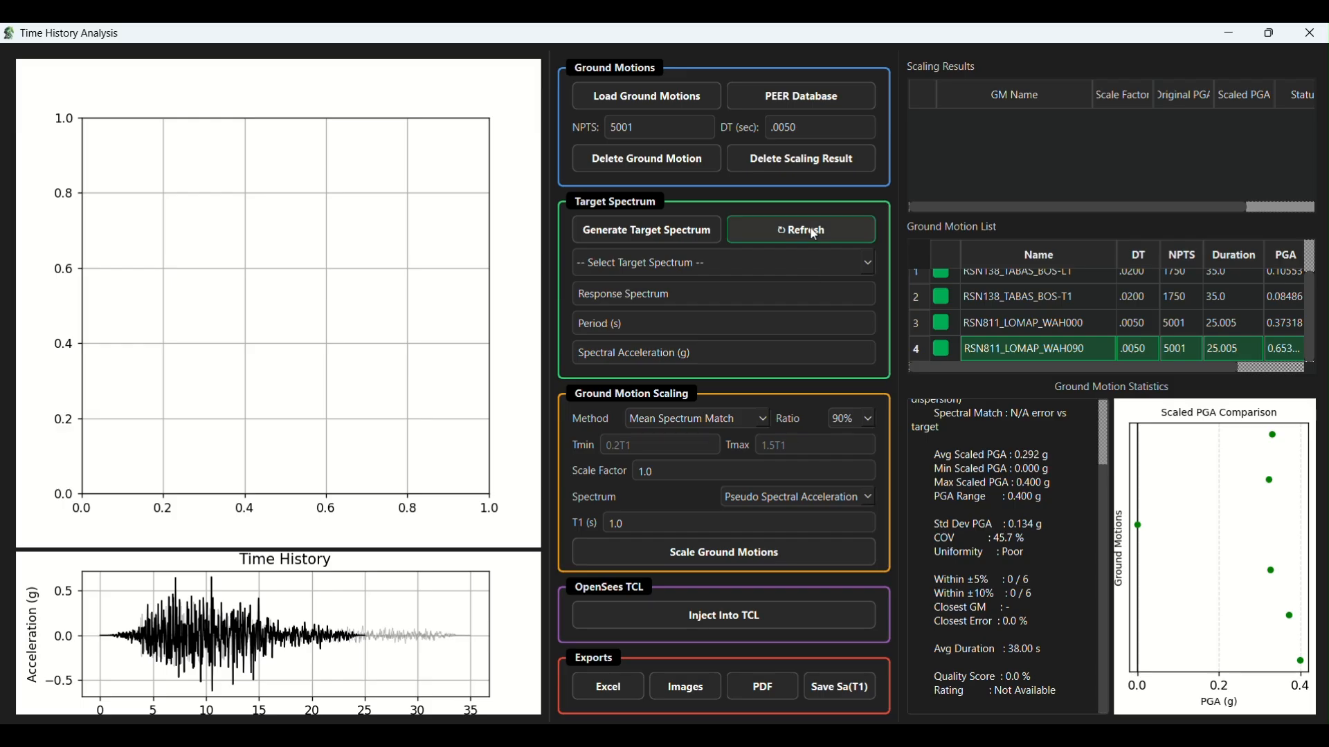
Select Target_Spectrum_EC8-042 as the target spectrum and label its plot "Response Spectrum [0.42]" with vertical axis "Spectral Acceleration (Sa(T1))".
click(865, 262)
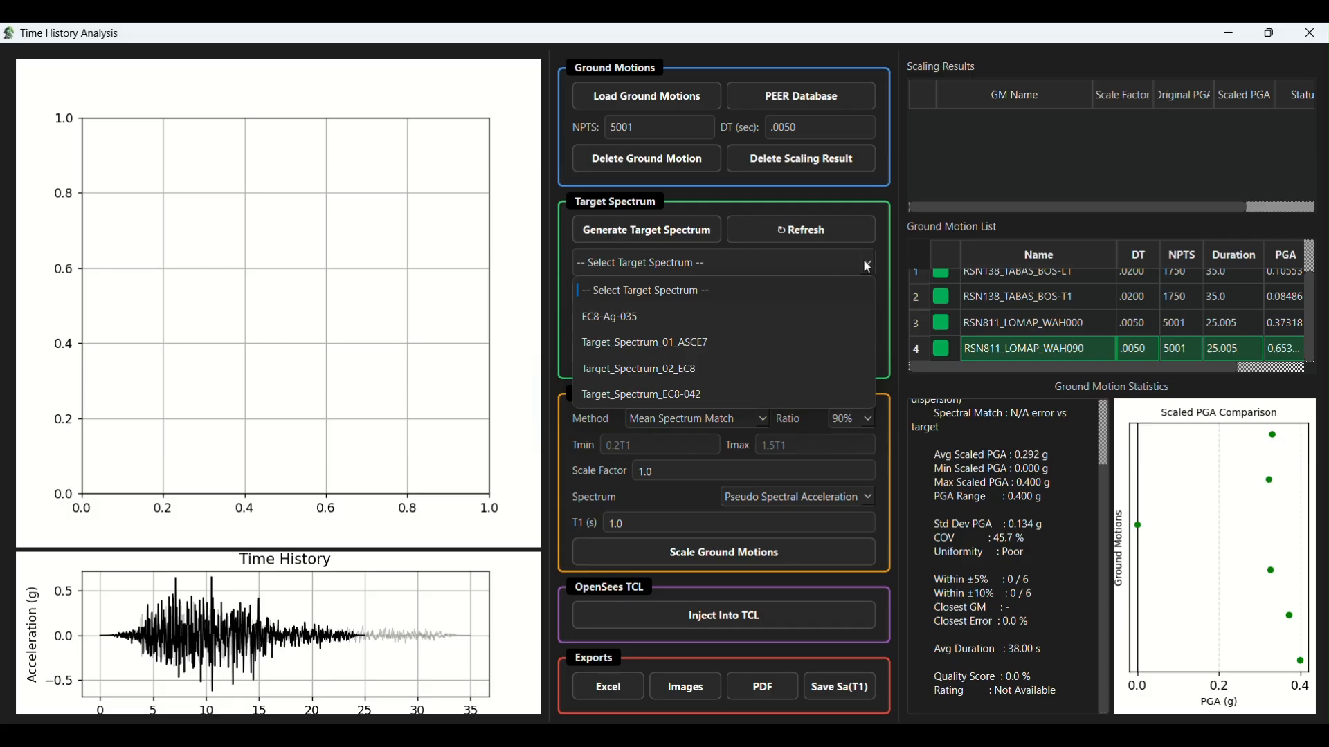
click(688, 396)
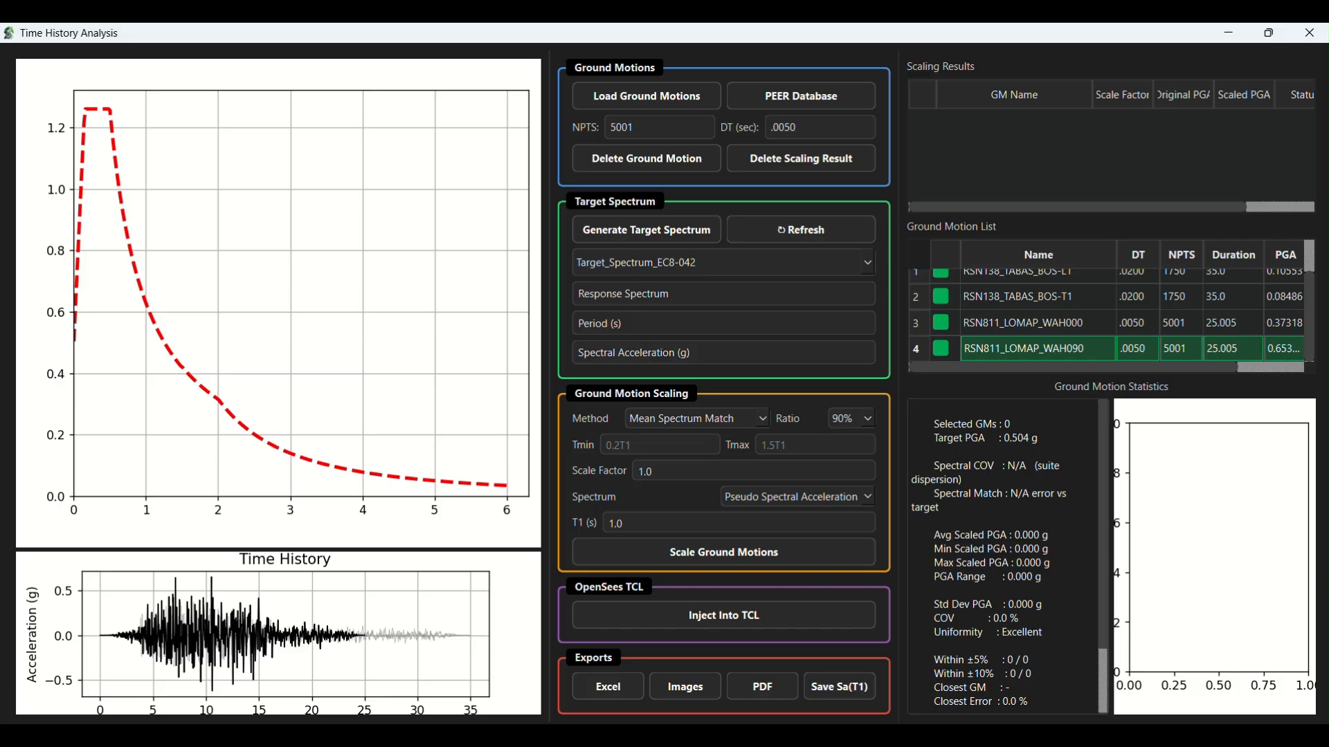
click(865, 265)
click(759, 367)
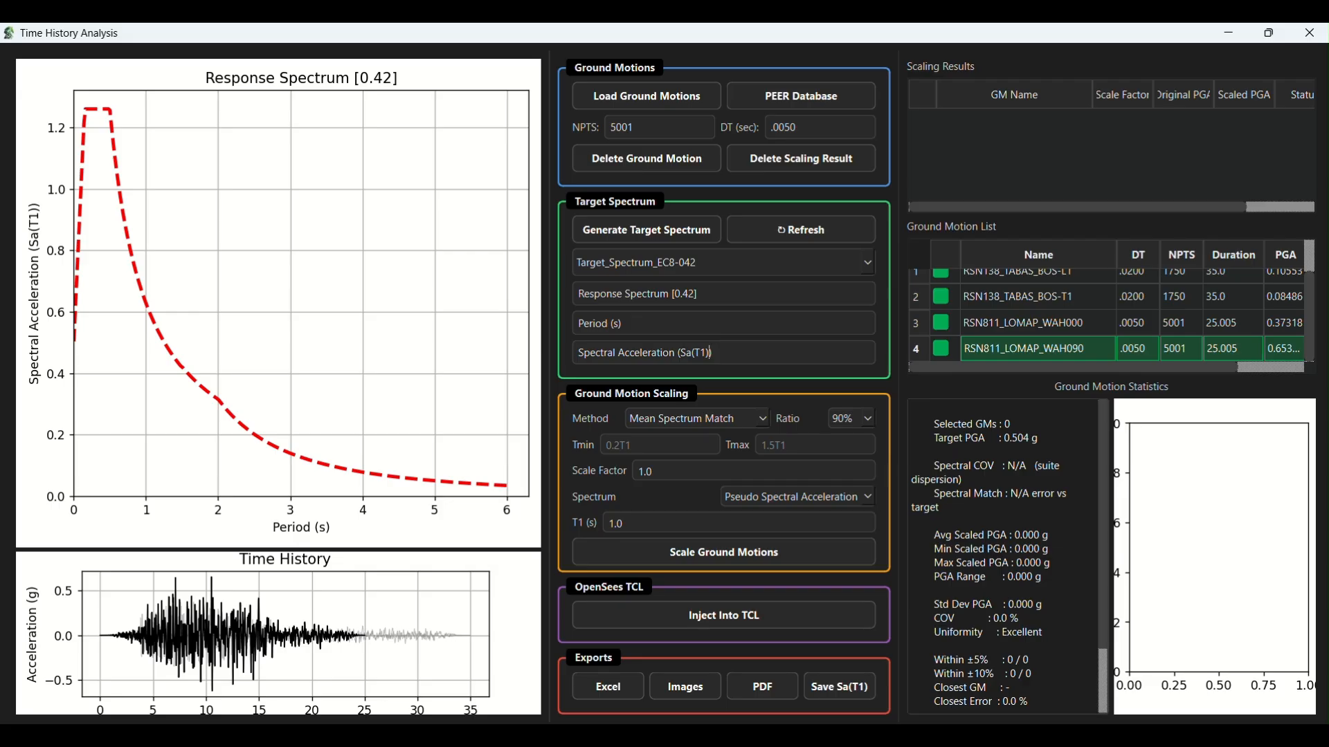
Choose Mean Spectrum Match as the ground motion scaling method and keep the ratio at 90%.
click(760, 421)
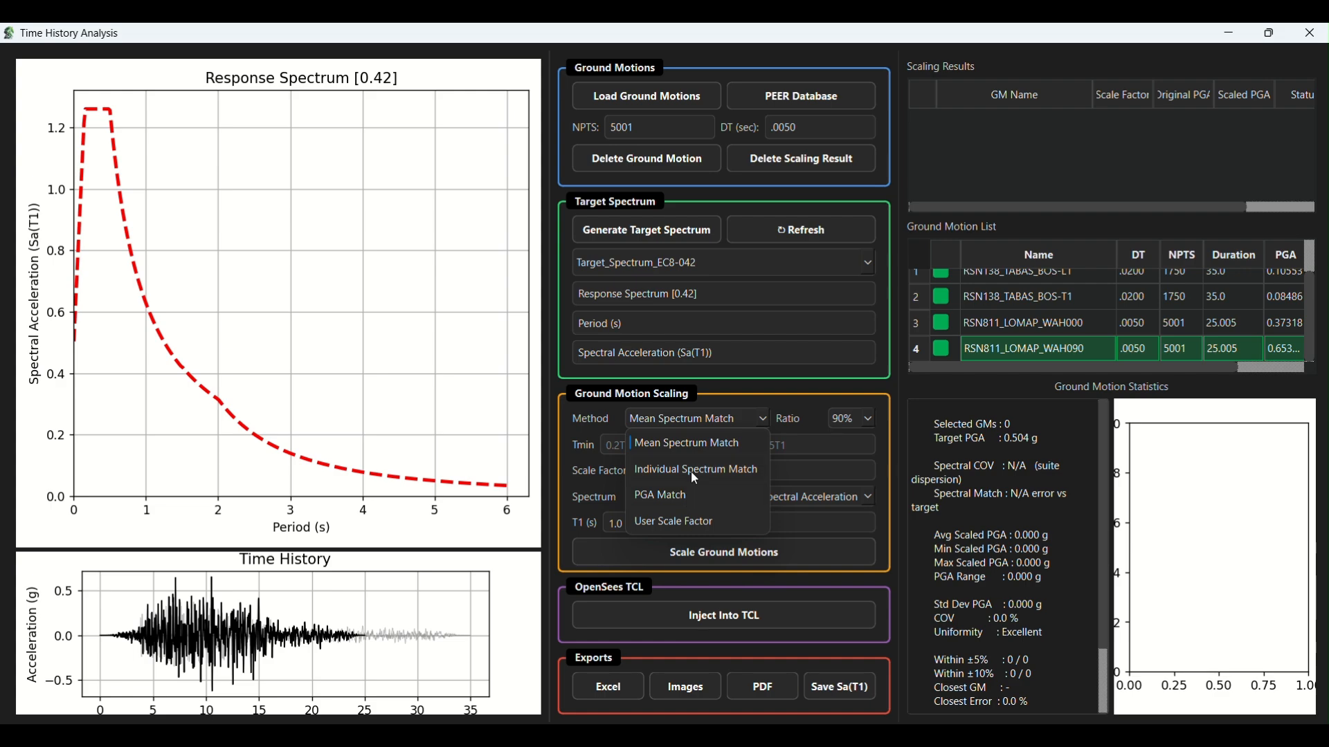
click(700, 444)
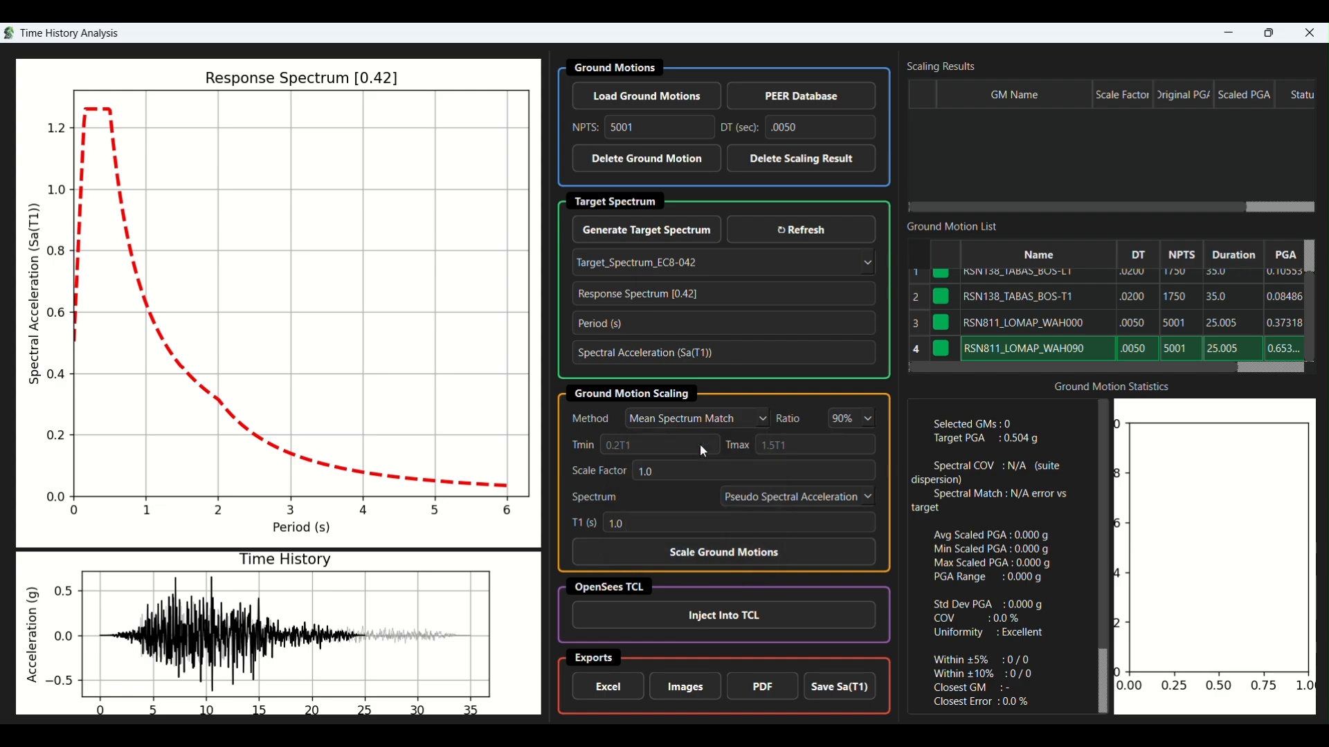
click(872, 415)
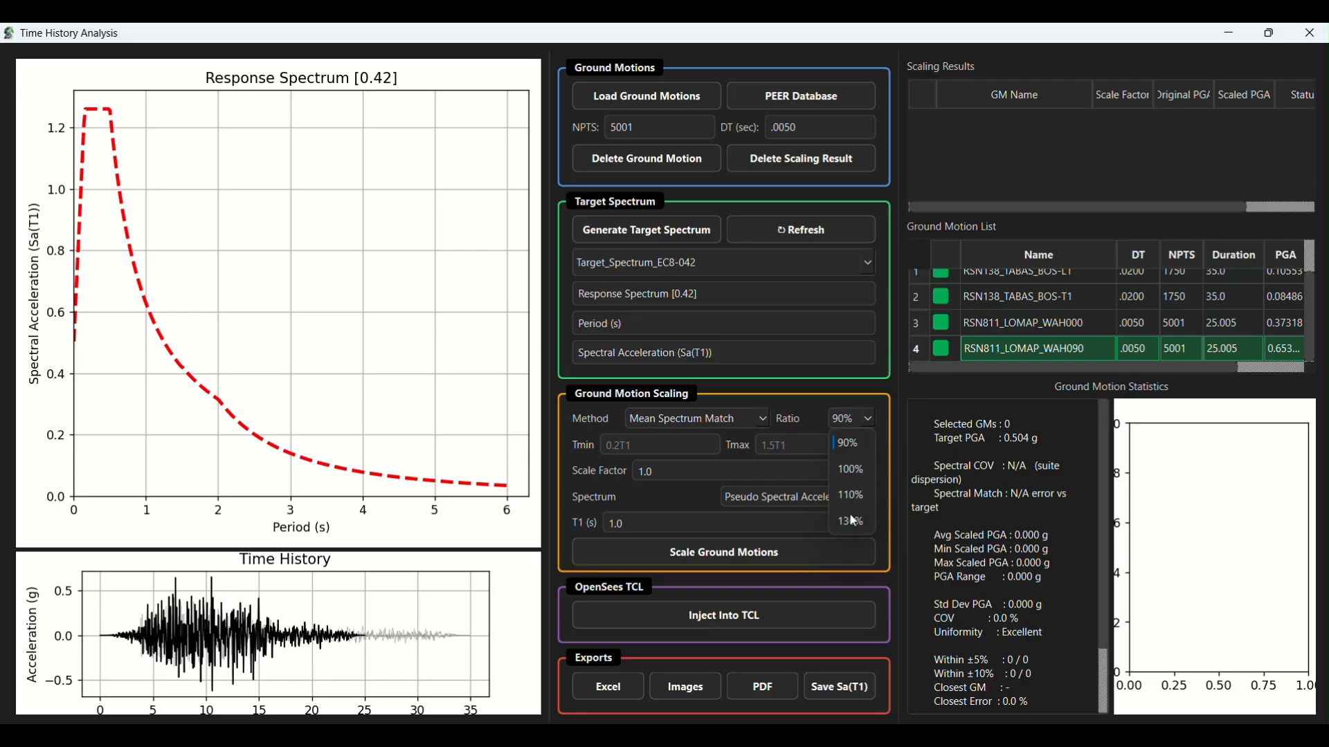
click(867, 422)
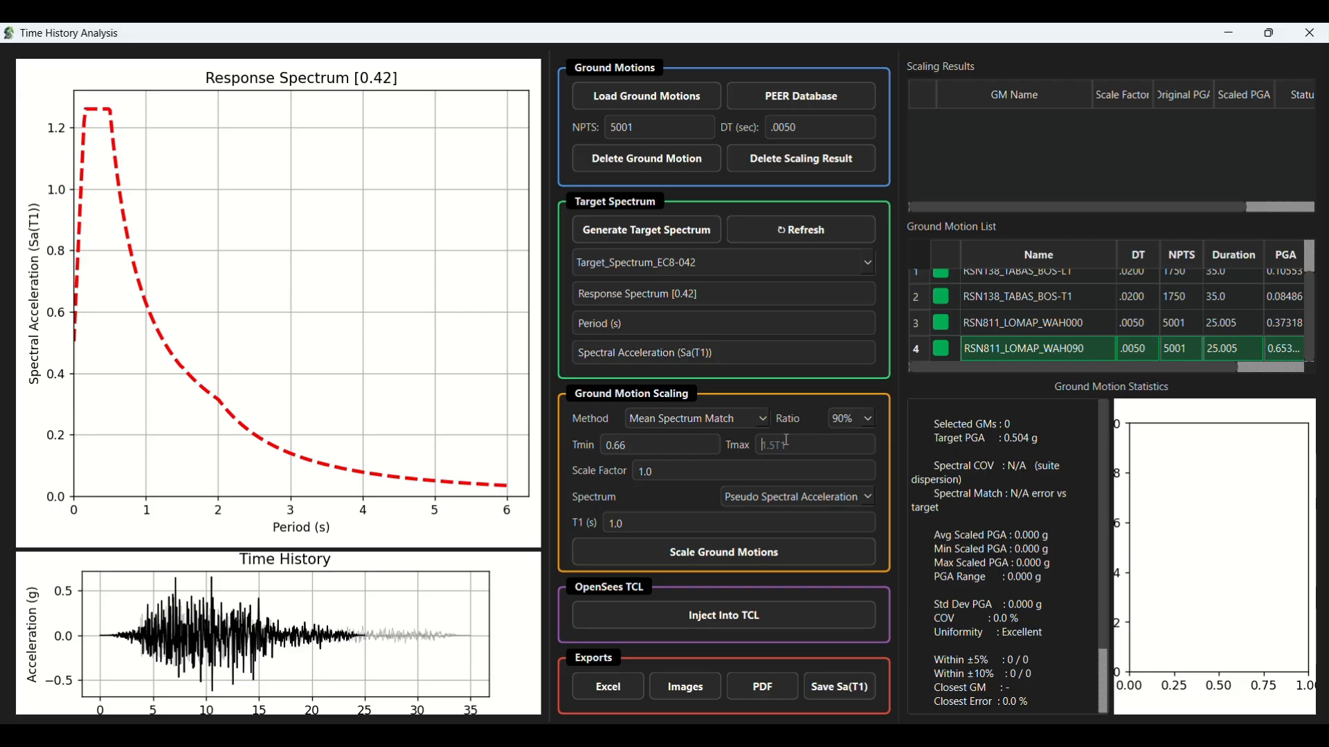
Set Tmin to 0.66 and Tmax to 0.49, keep Pseudo Spectral Acceleration as the spectrum, and scale the ground motions.
text(0.49)
click(871, 496)
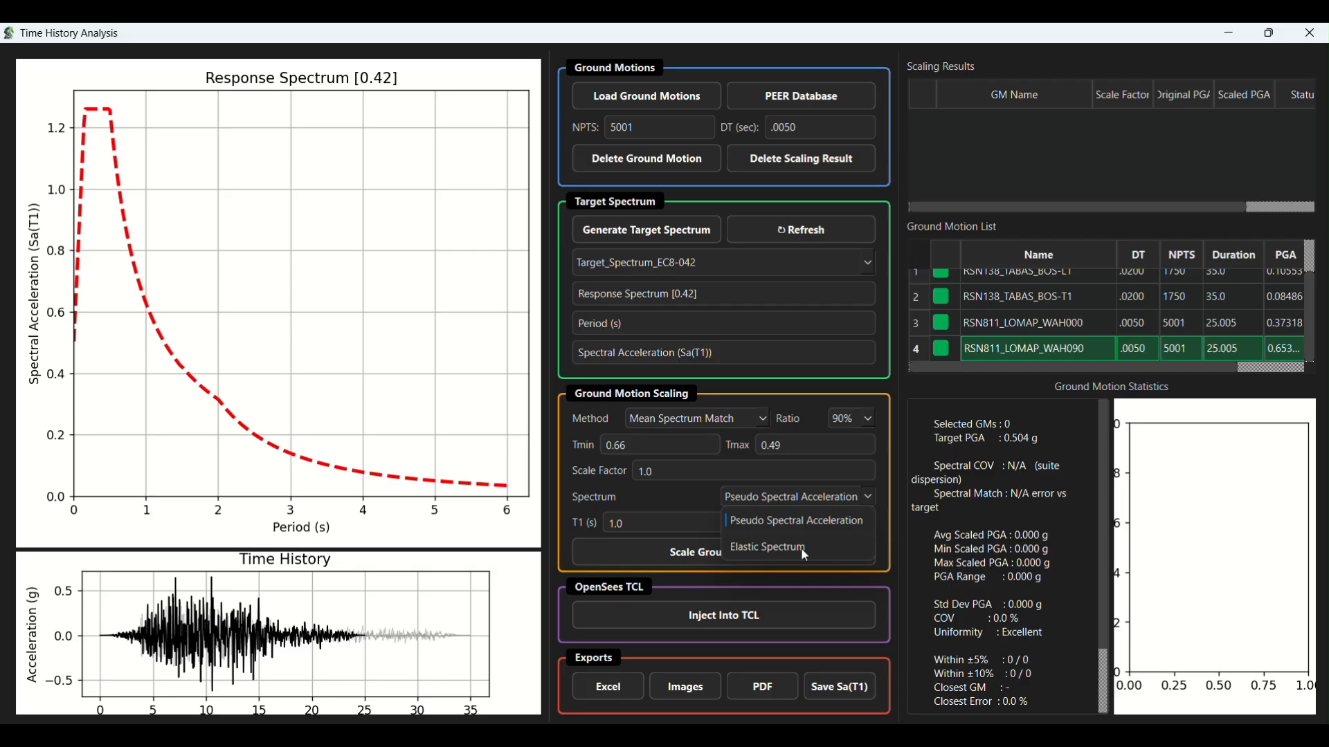
click(867, 500)
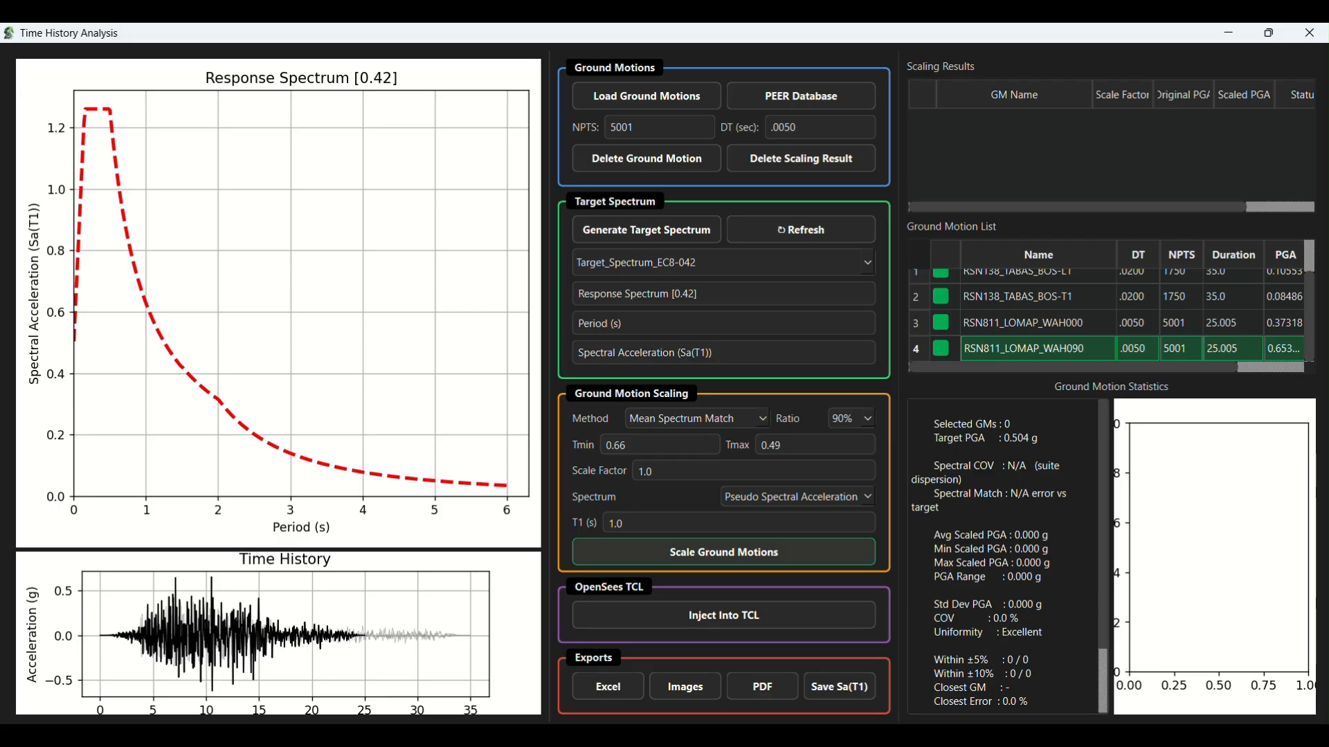
click(724, 552)
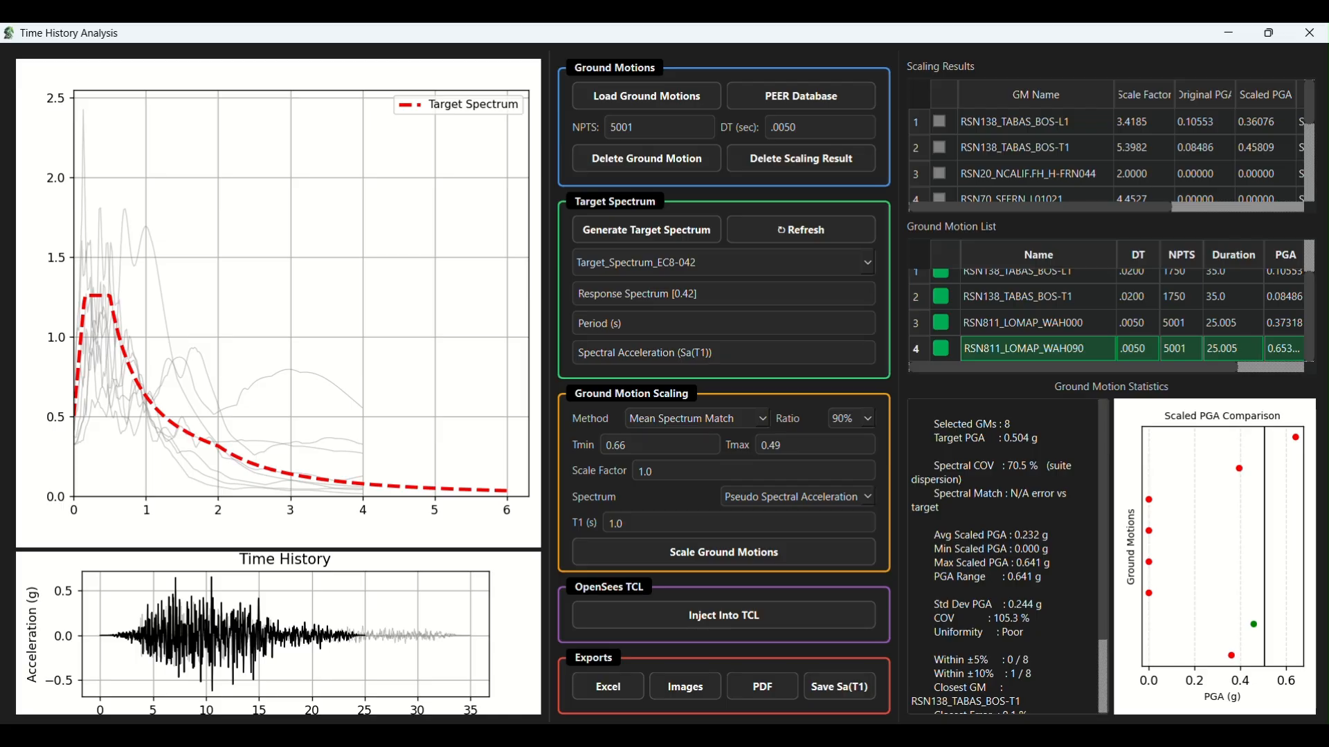
Identify a record at zero in the scaled PGA comparison plot and check the scaling results list for unscaled records.
click(1150, 593)
scroll(1066, 138, down, 2)
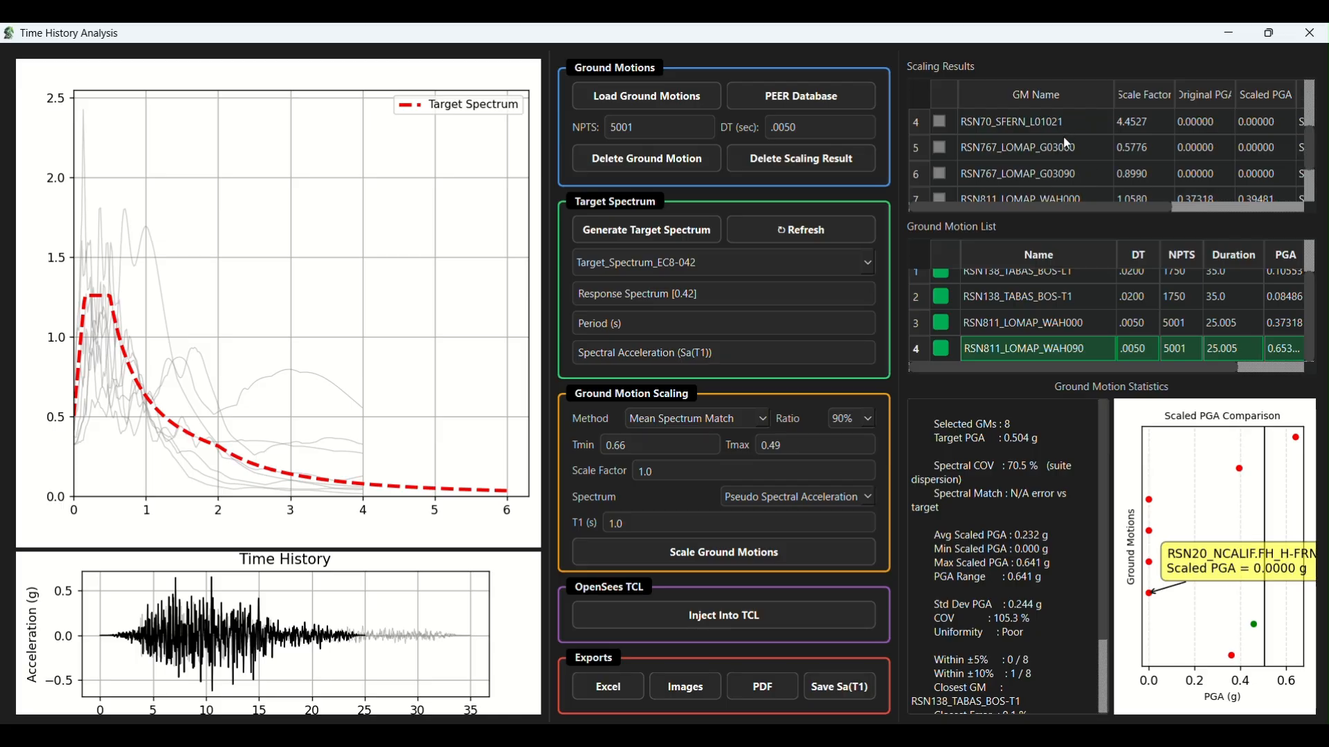
scroll(1076, 171, up, 2)
Compare the spectrum of each of the four scaled records with the target and review the ground motion statistics.
click(1041, 122)
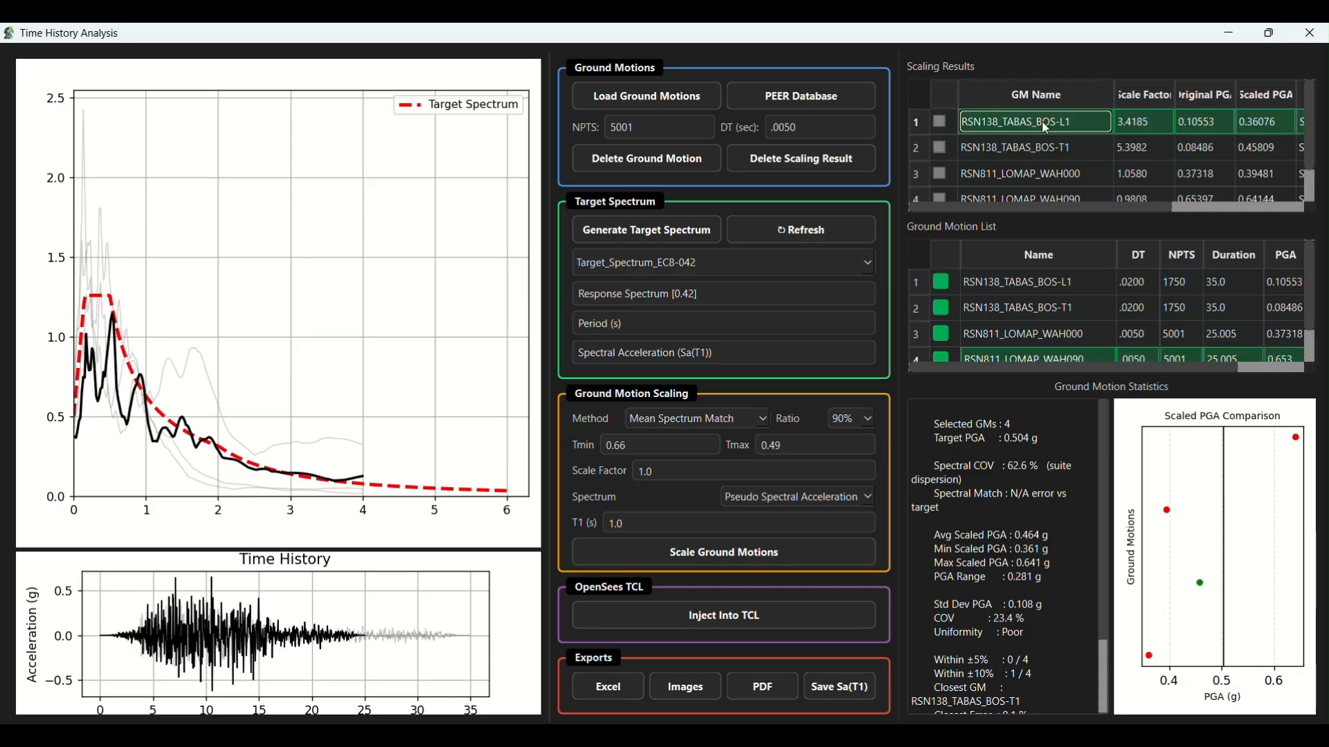
click(1037, 145)
click(1037, 173)
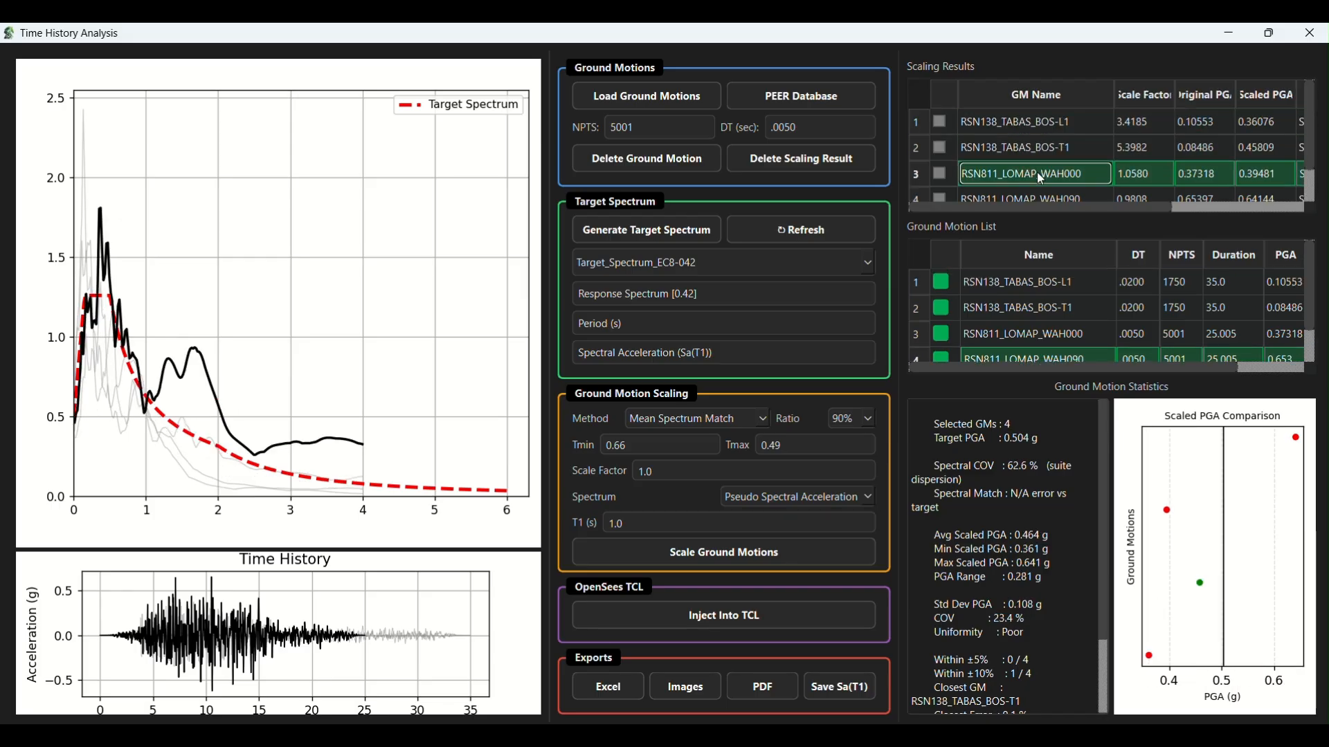
key(Down)
click(1033, 185)
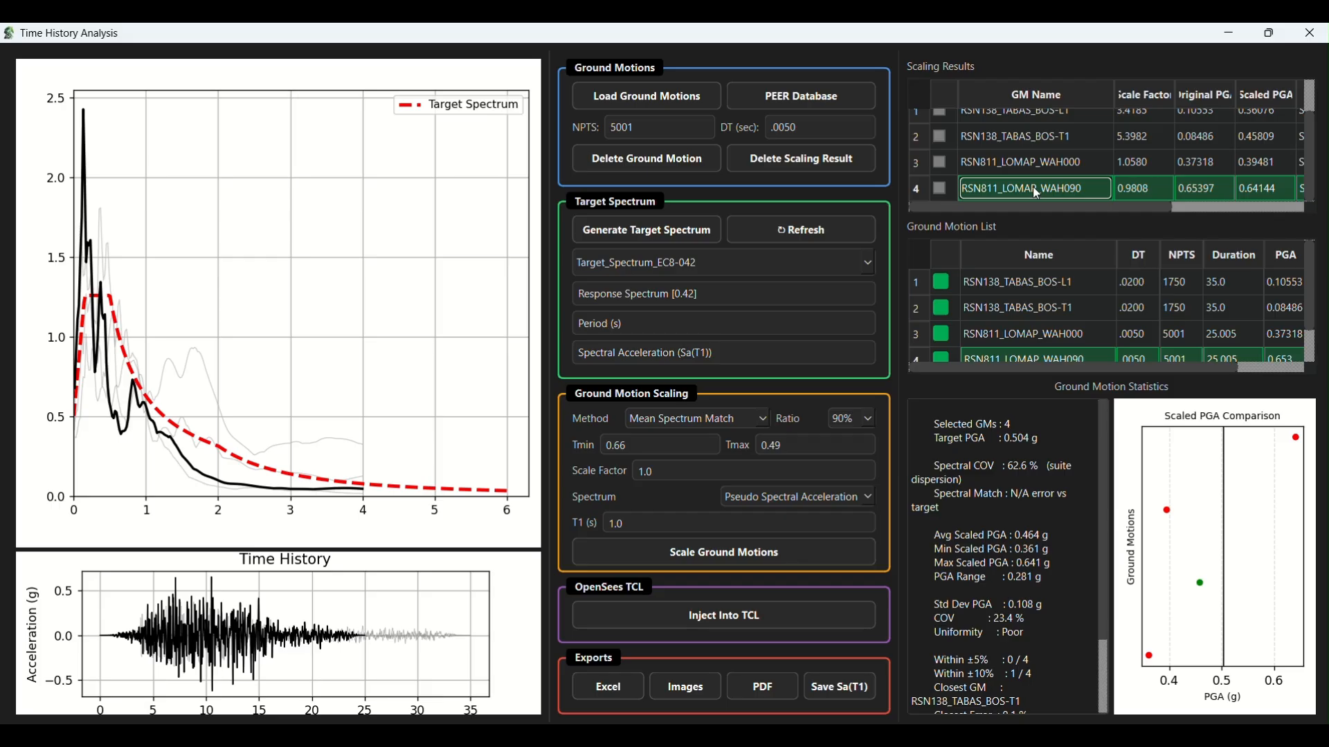
scroll(1014, 481, down, 1)
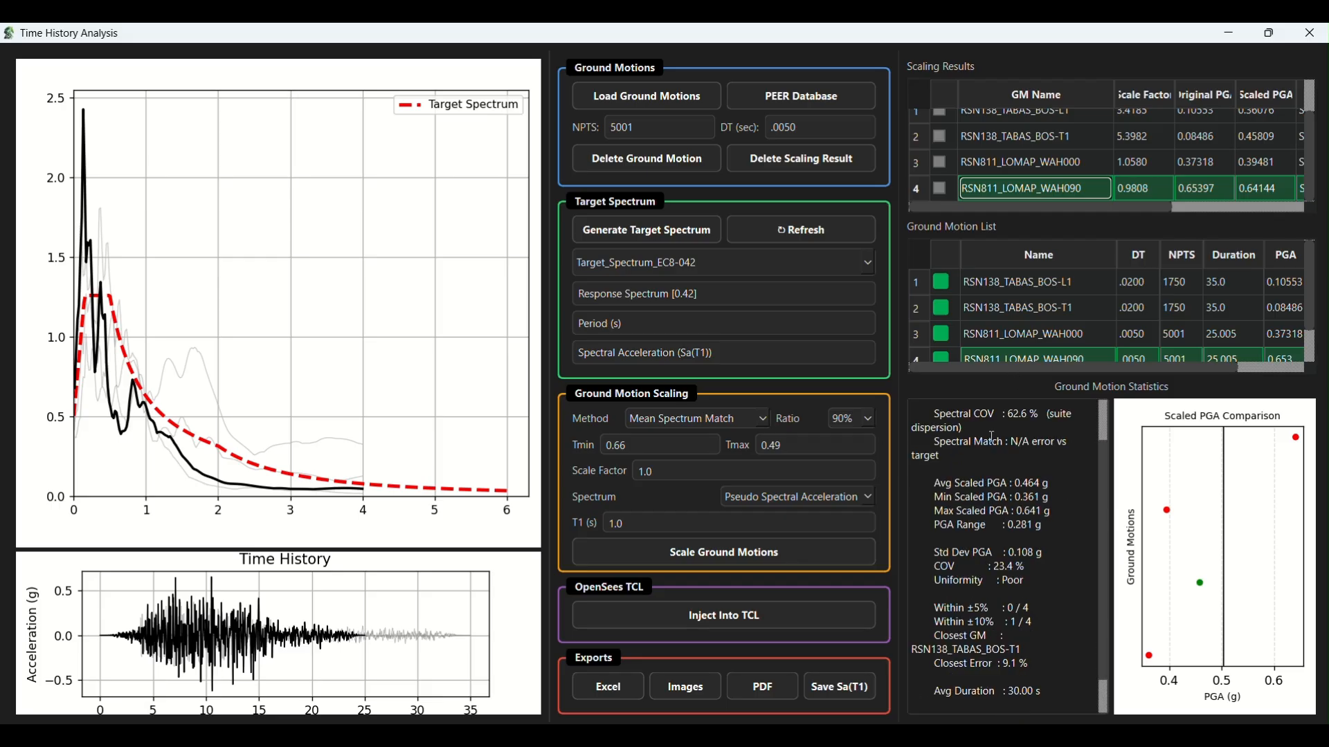
scroll(1078, 438, up, 1)
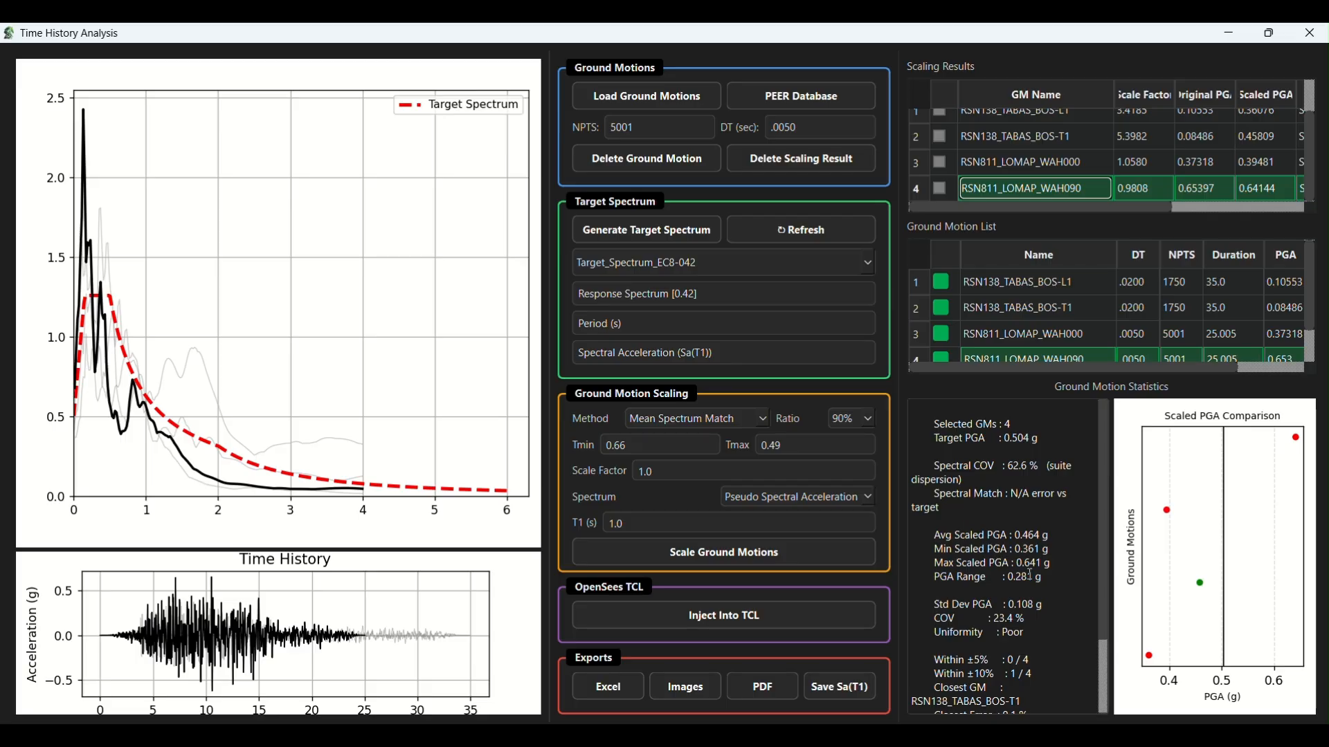
scroll(1038, 578, down, 2)
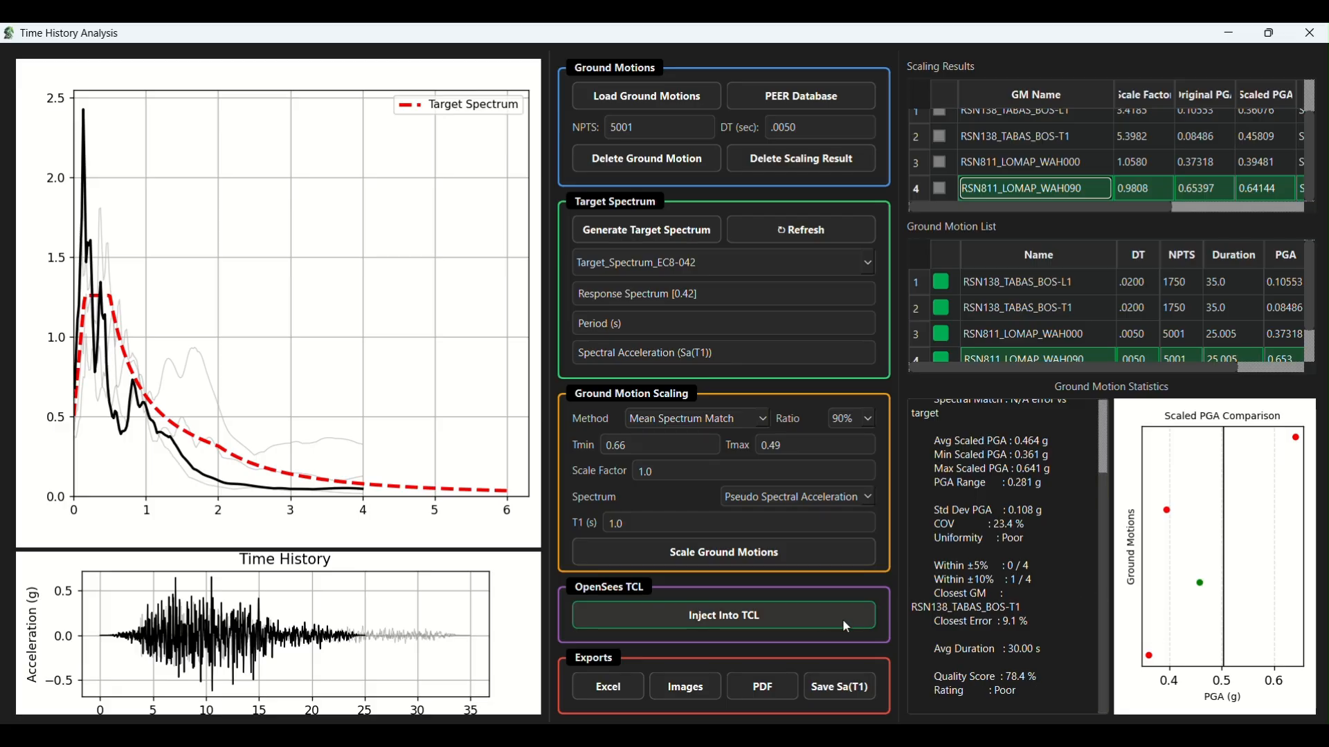
For TCL injection, disable the Y direction and assign RSN138_TABAS_BOS-L1 and RSN811_LOMAP_WAH000 to X, RSN138_TABAS_BOS-T1 and RSN811_LOMAP_WAH090 to Z.
click(741, 617)
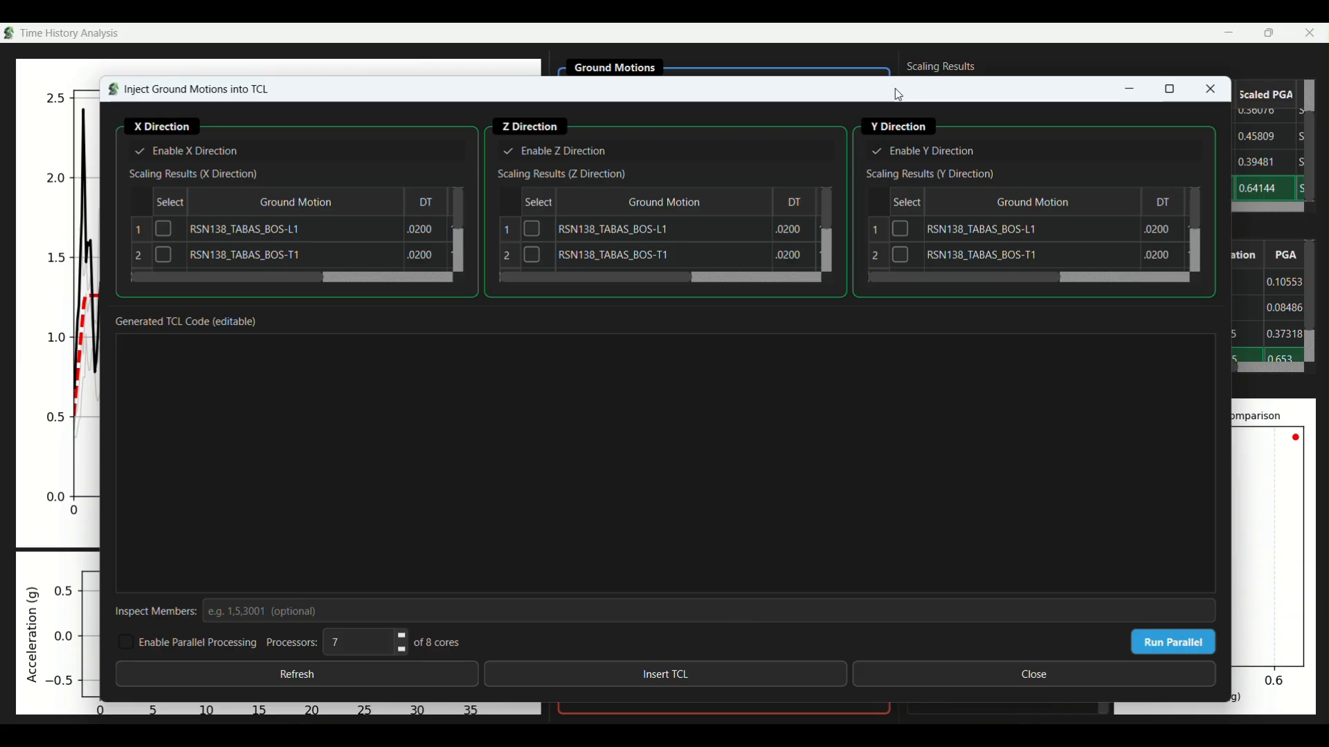
double_click(899, 95)
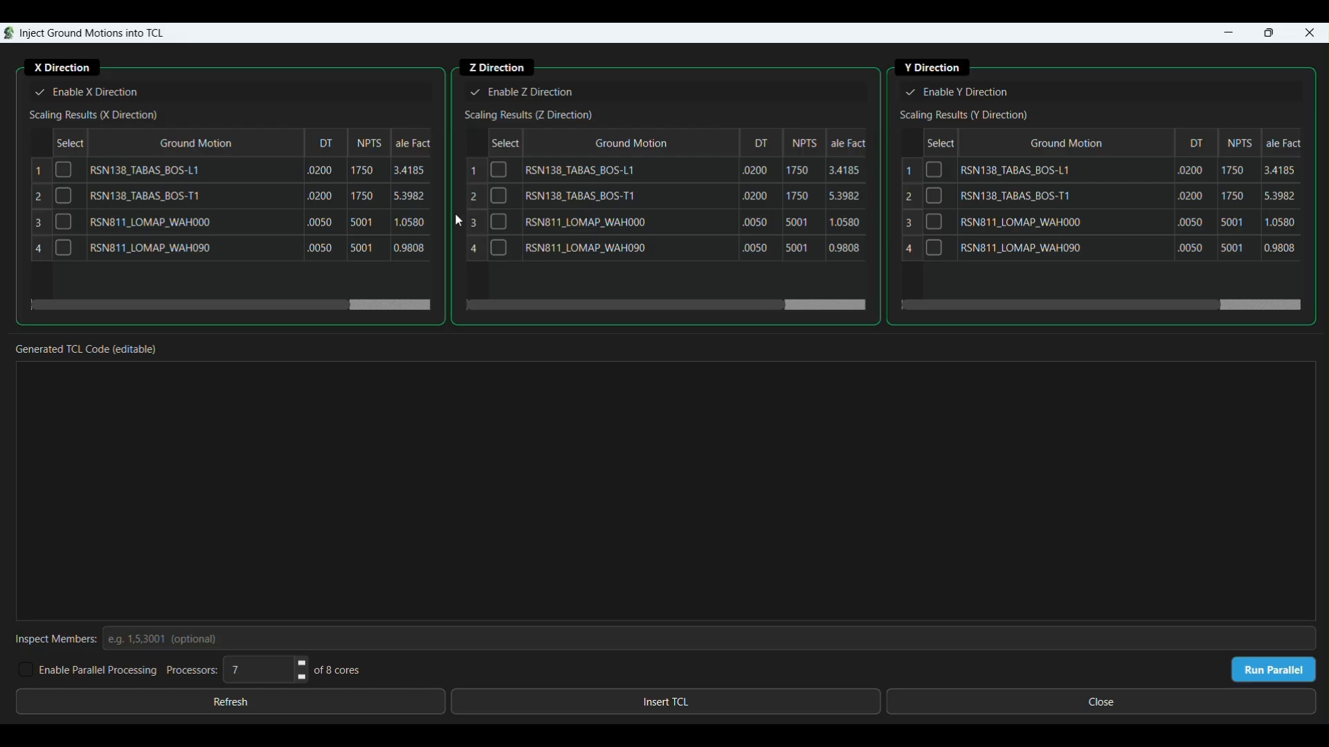
click(915, 94)
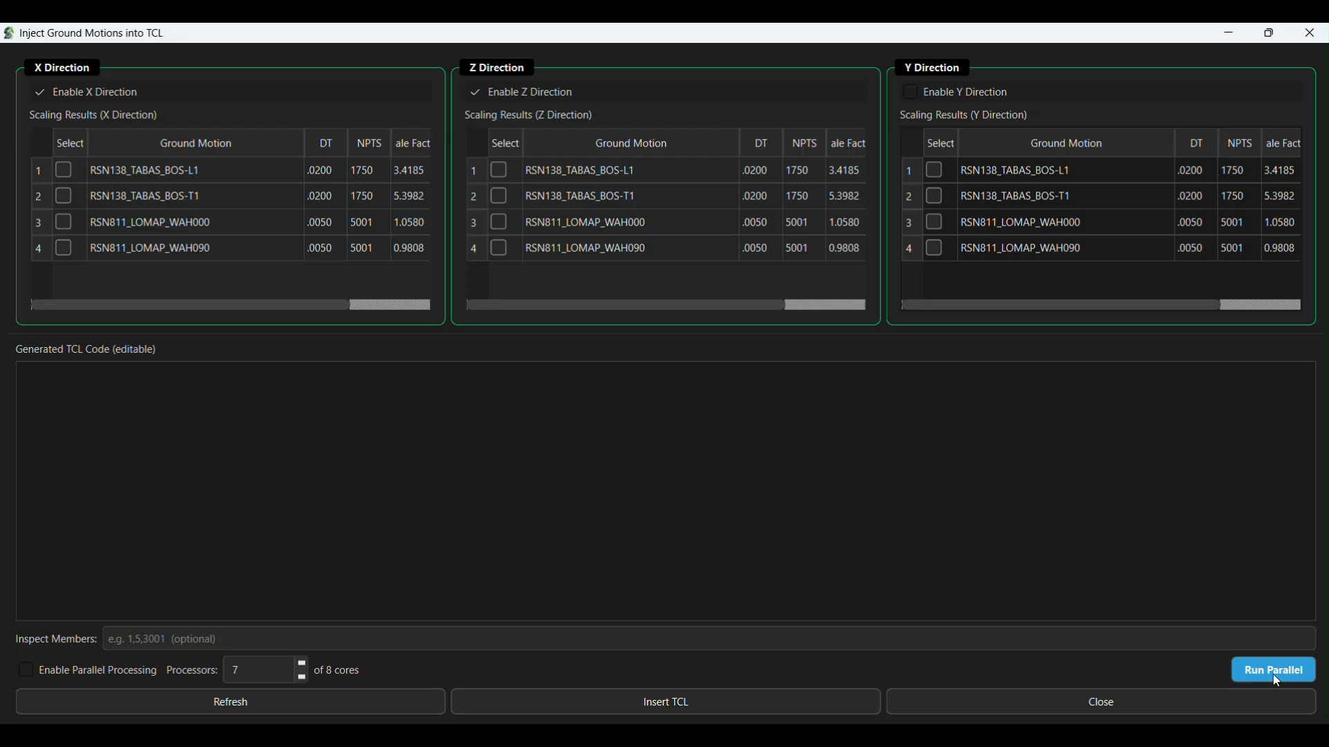
click(64, 173)
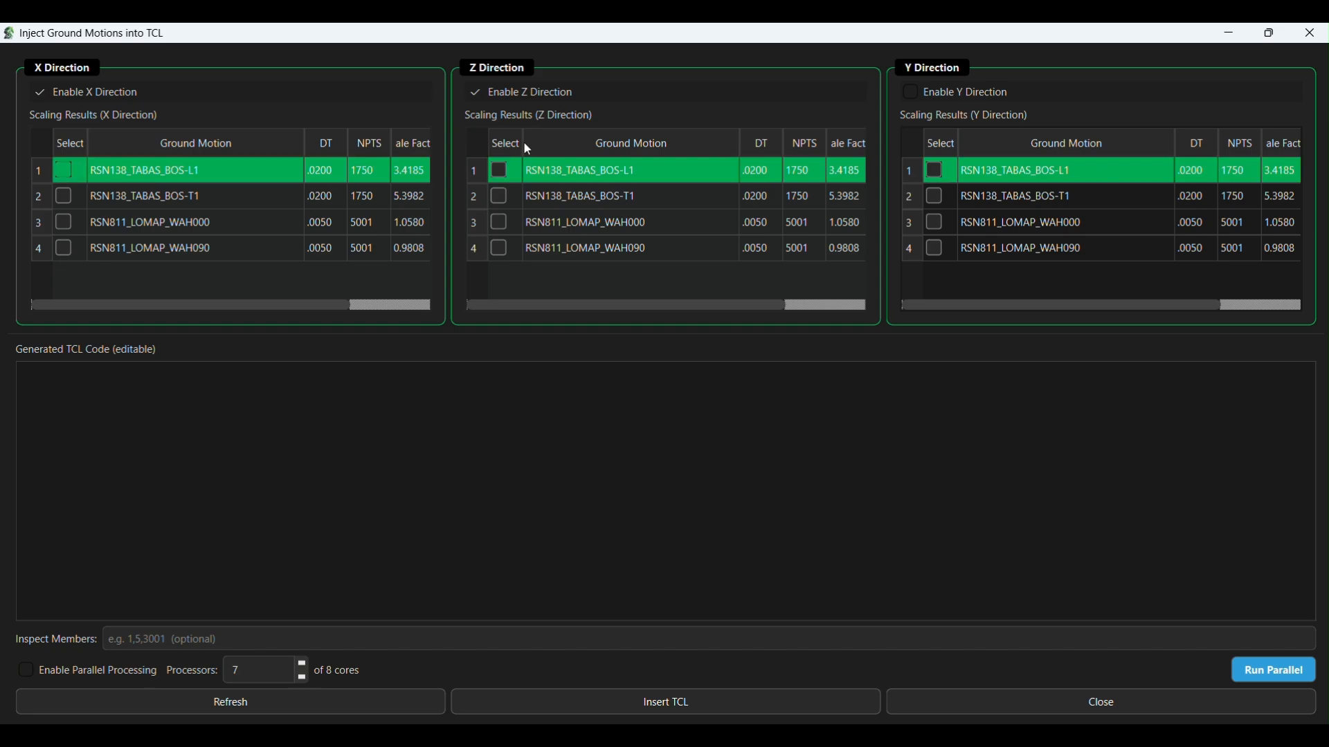
click(500, 198)
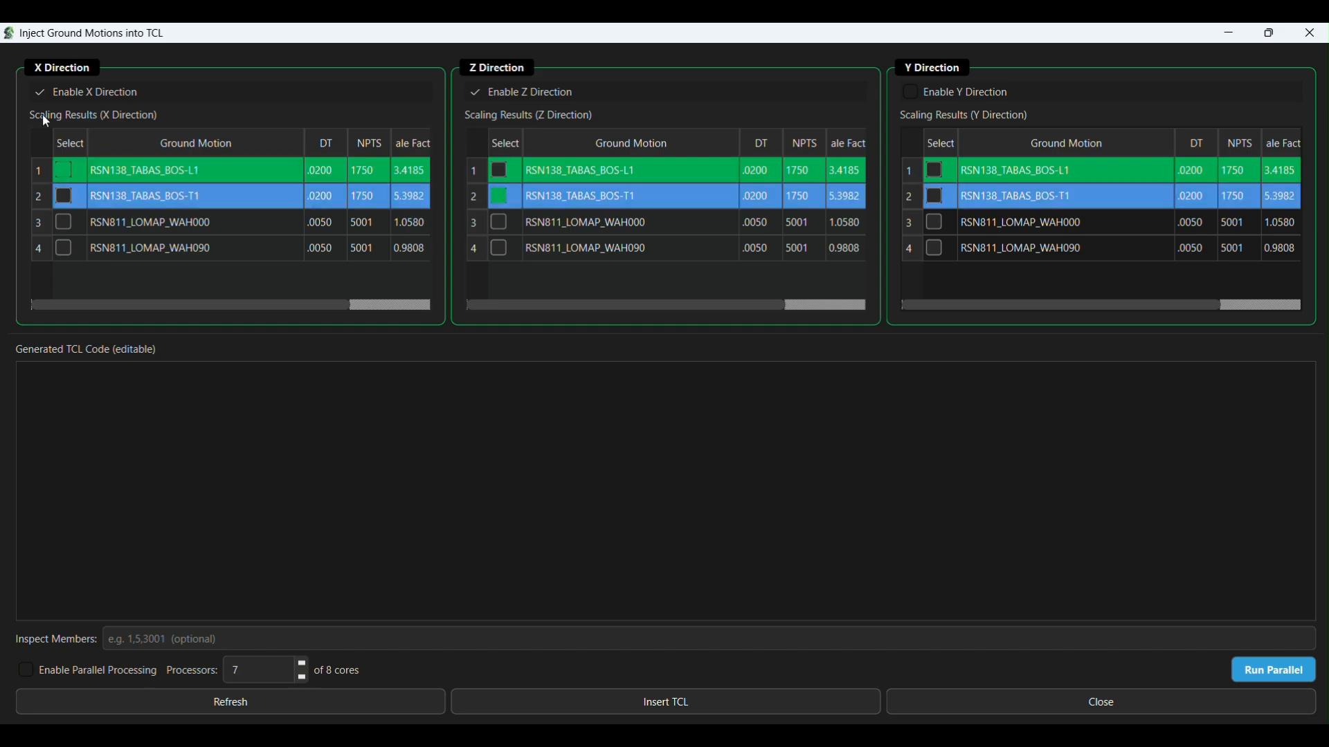
click(64, 223)
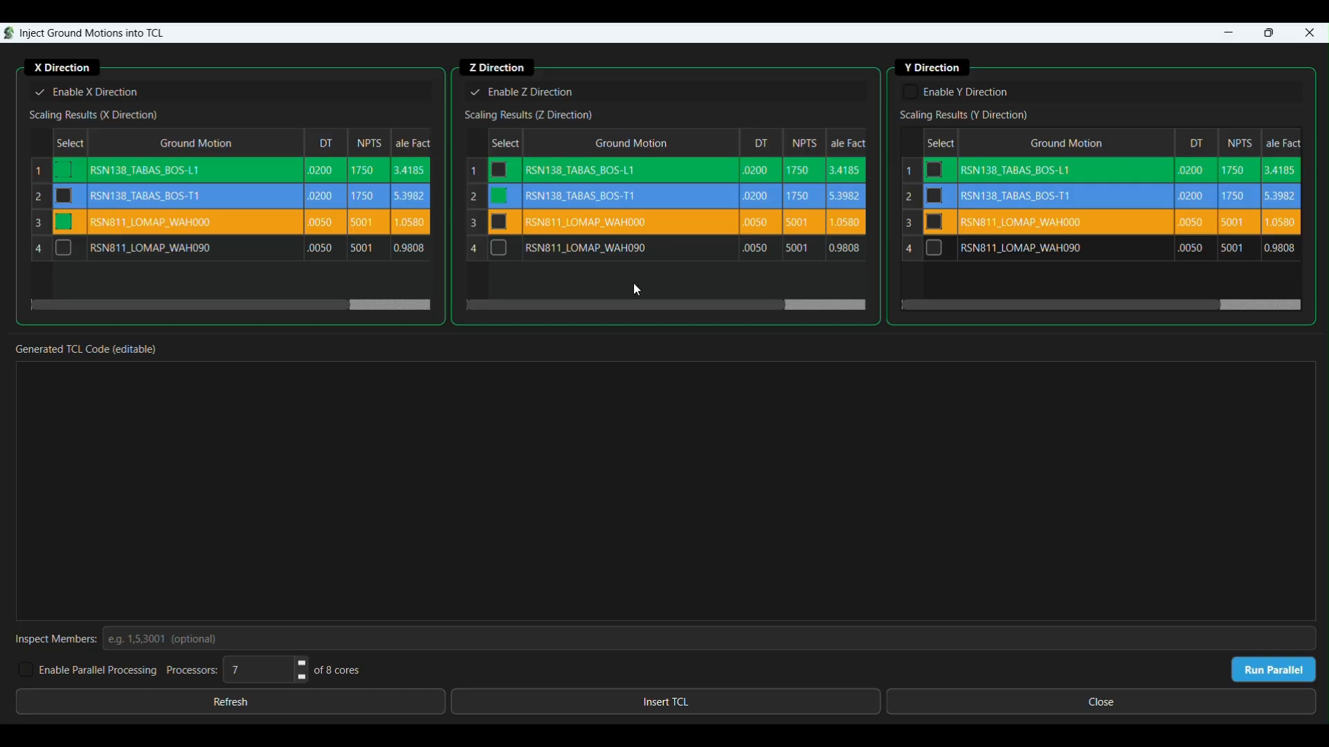
click(501, 251)
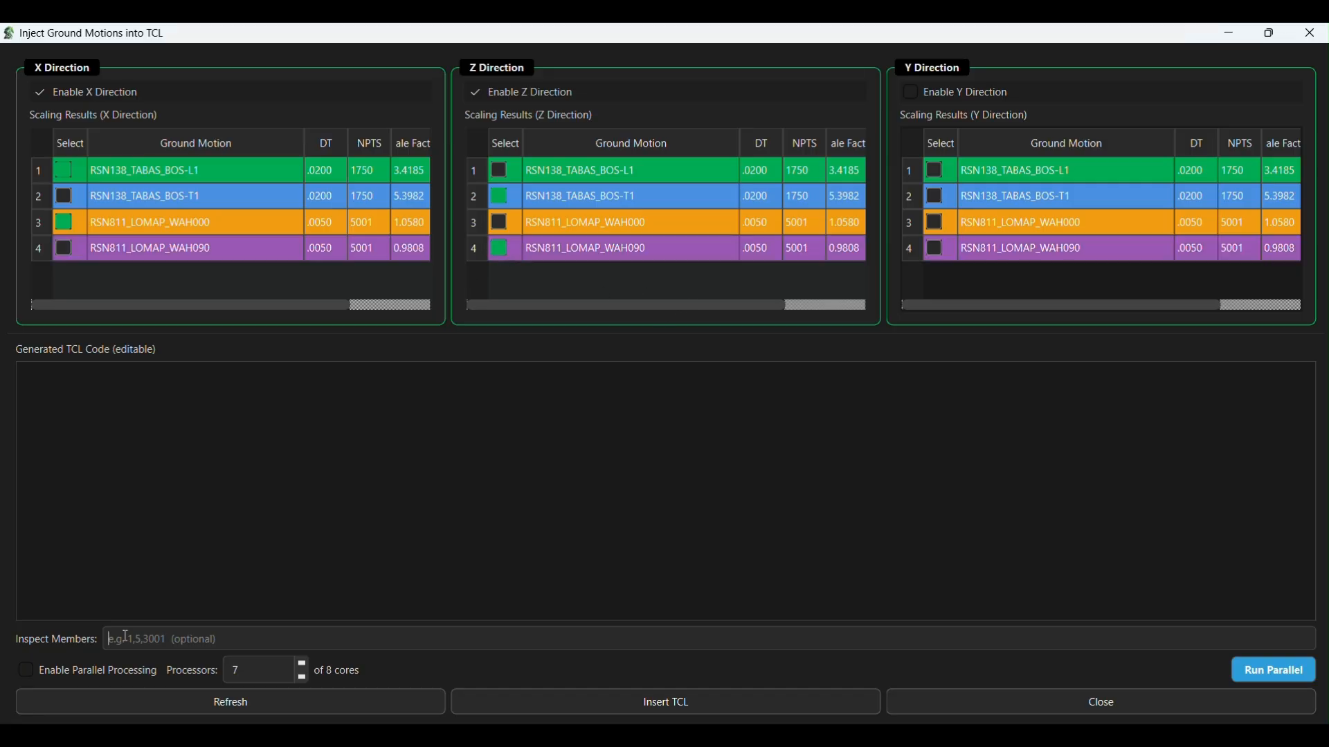
Set the members to inspect to 1054,2054,3054,4054 and generate the TCL code.
text(1054,2054,3054,4054)
click(264, 702)
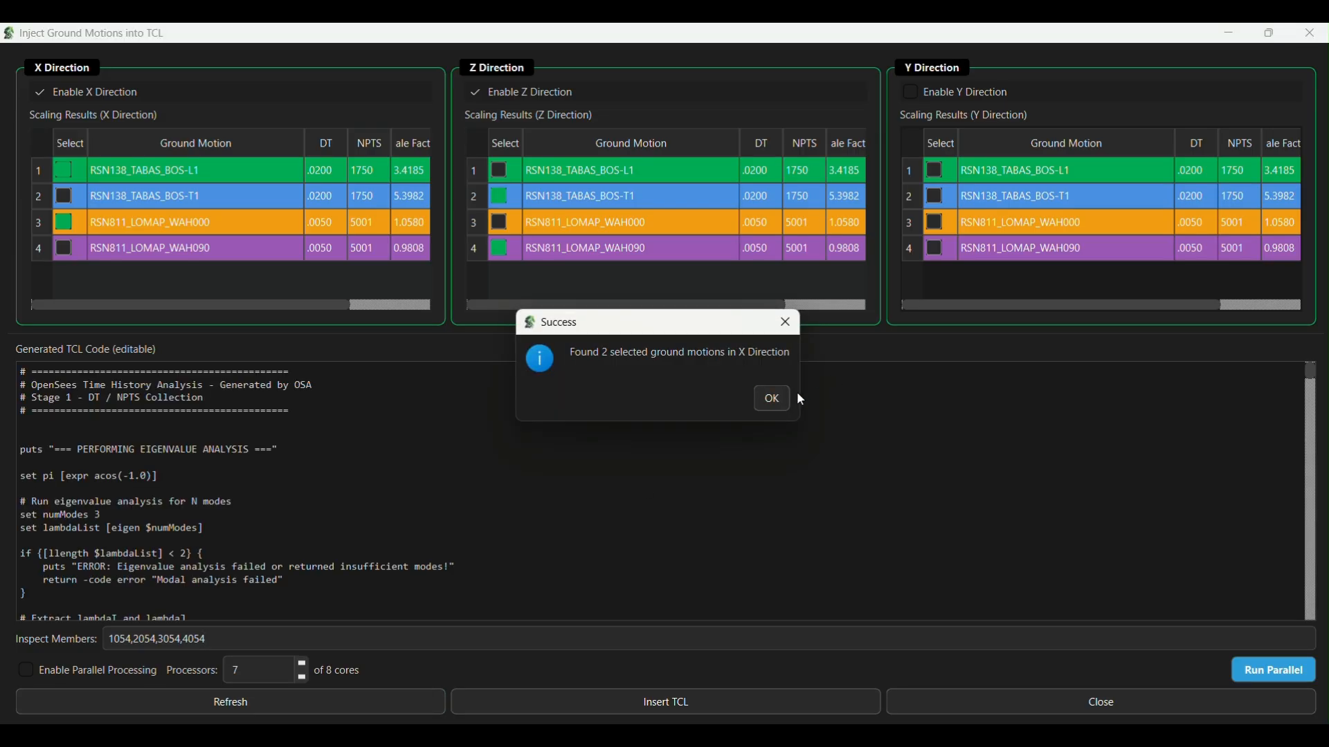
click(773, 399)
Replace the SF_LIST scale factors in the generated TCL code with 0.5 1.0 1.5 2.0.
scroll(153, 489, down, 10)
scroll(153, 489, up, 1)
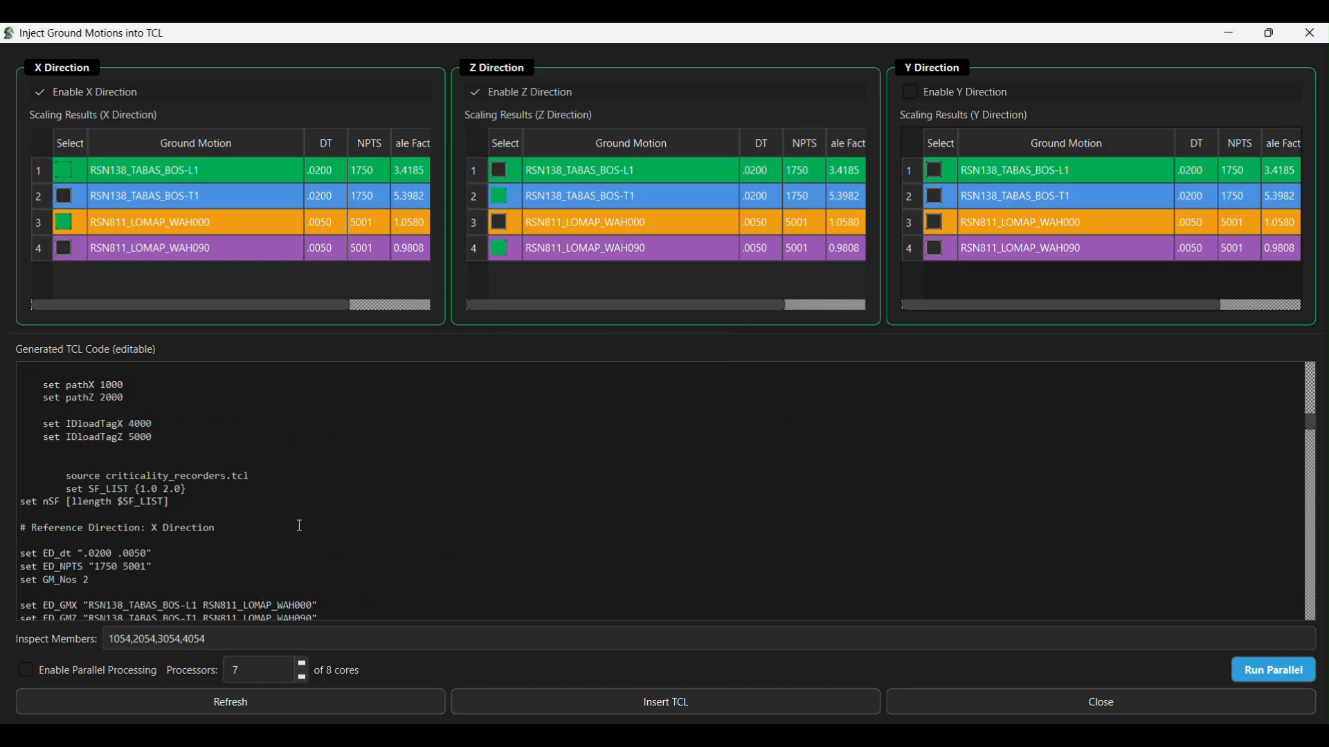
key(BackSpace)
key(BackSpace)
key(BackSpace)
key(BackSpace)
key(BackSpace)
key(BackSpace)
key(BackSpace)
text(0.5 1.0 1.5 2.0)
Change the SF_LIST scale factors to 1.0 and insert the generated TCL code into main.tcl.
key(BackSpace)
key(BackSpace)
key(BackSpace)
key(BackSpace)
key(BackSpace)
key(BackSpace)
key(BackSpace)
key(BackSpace)
key(BackSpace)
key(BackSpace)
key(BackSpace)
key(BackSpace)
key(BackSpace)
key(BackSpace)
key(BackSpace)
text(1.0)
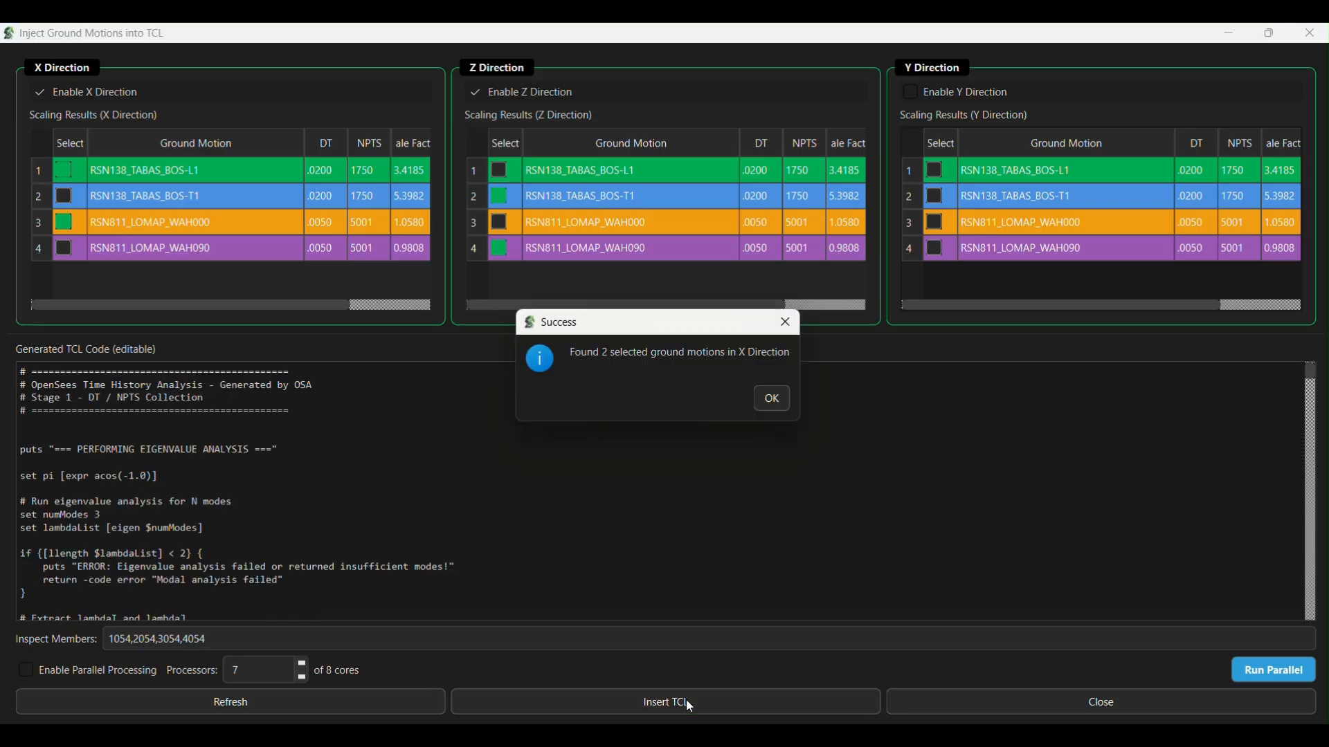
click(773, 399)
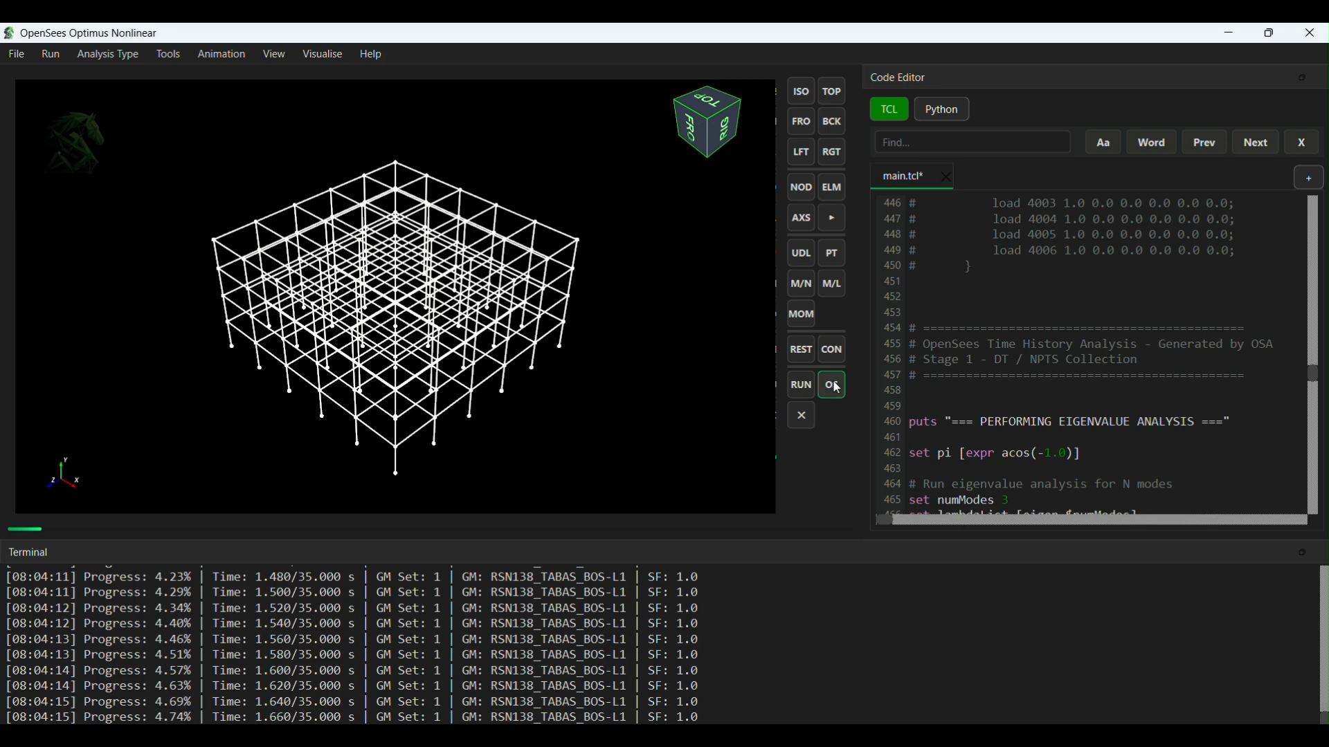
Stop the running time history analysis and delete the injected analysis code from main.tcl.
click(803, 418)
drag(996, 408, 986, 324)
key(Delete)
scroll(1052, 409, up, 2)
scroll(1053, 409, down, 2)
Reopen the ground motion injection with Y direction disabled, assigning RSN138_TABAS_BOS-L1 and RSN811_LOMAP_WAH000 to X, RSN138_TABAS_BOS-T1 and RSN811_LOMAP_WAH090 to Z.
key(alt+Tab)
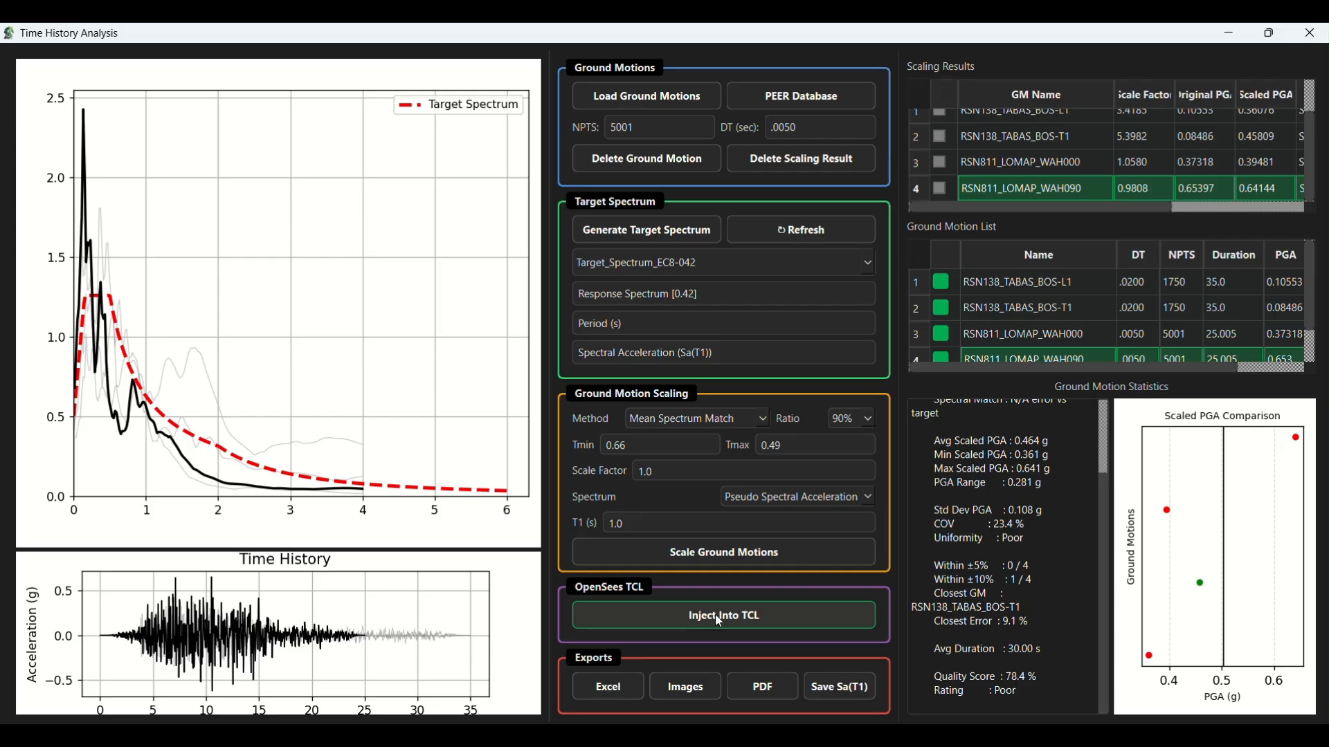
click(691, 611)
click(1167, 86)
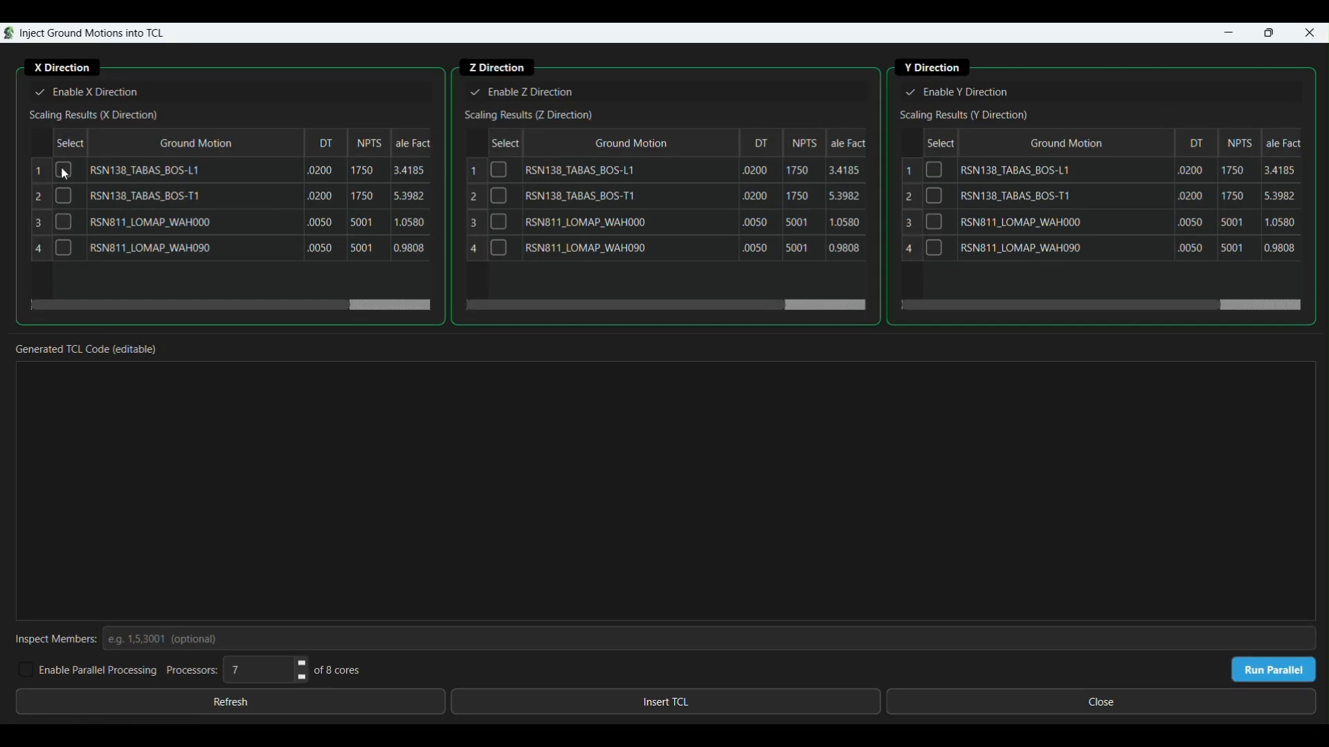
click(911, 92)
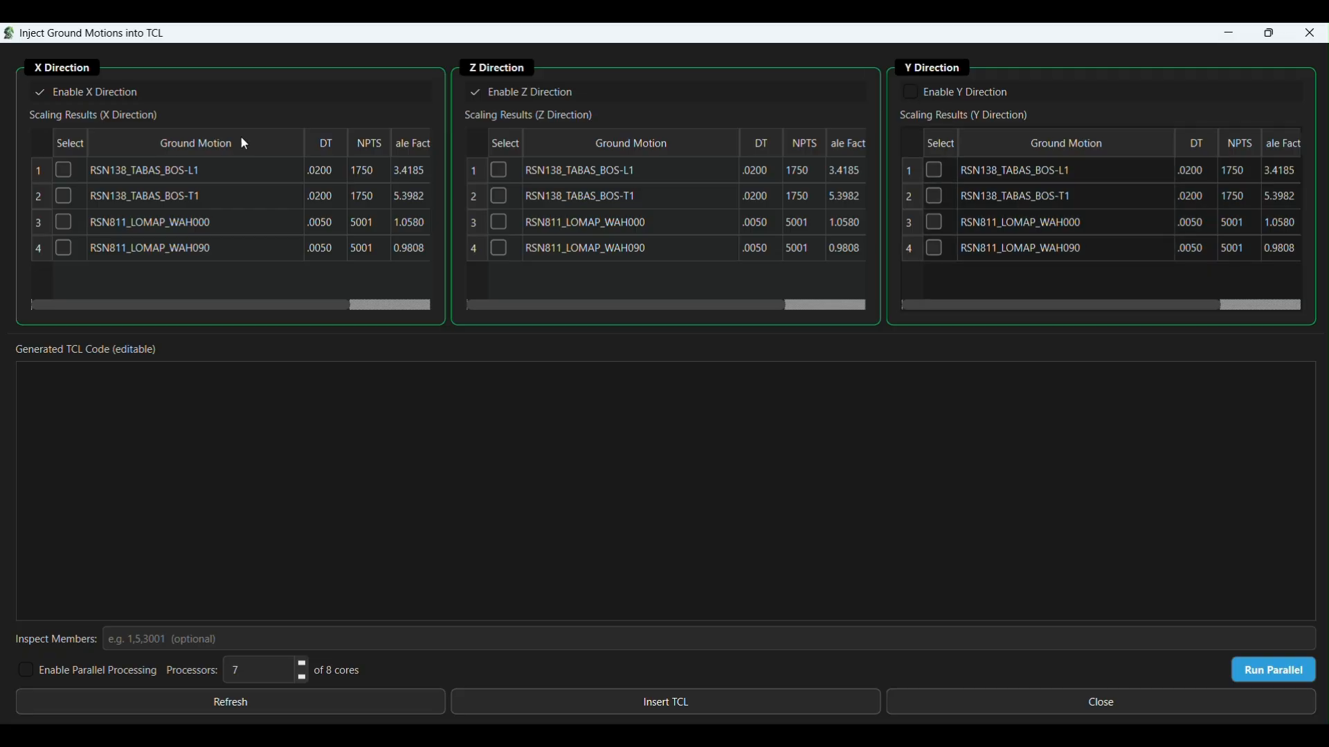
click(63, 171)
click(500, 196)
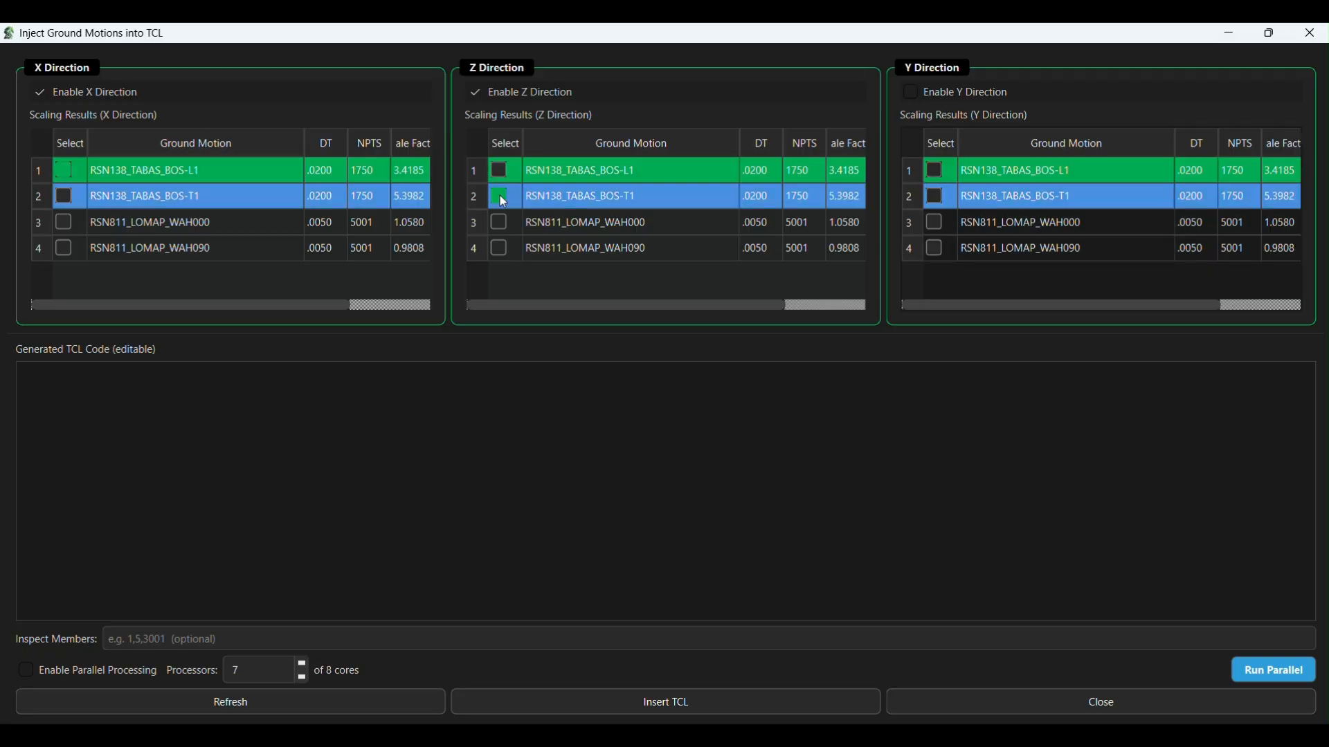
click(64, 223)
click(501, 249)
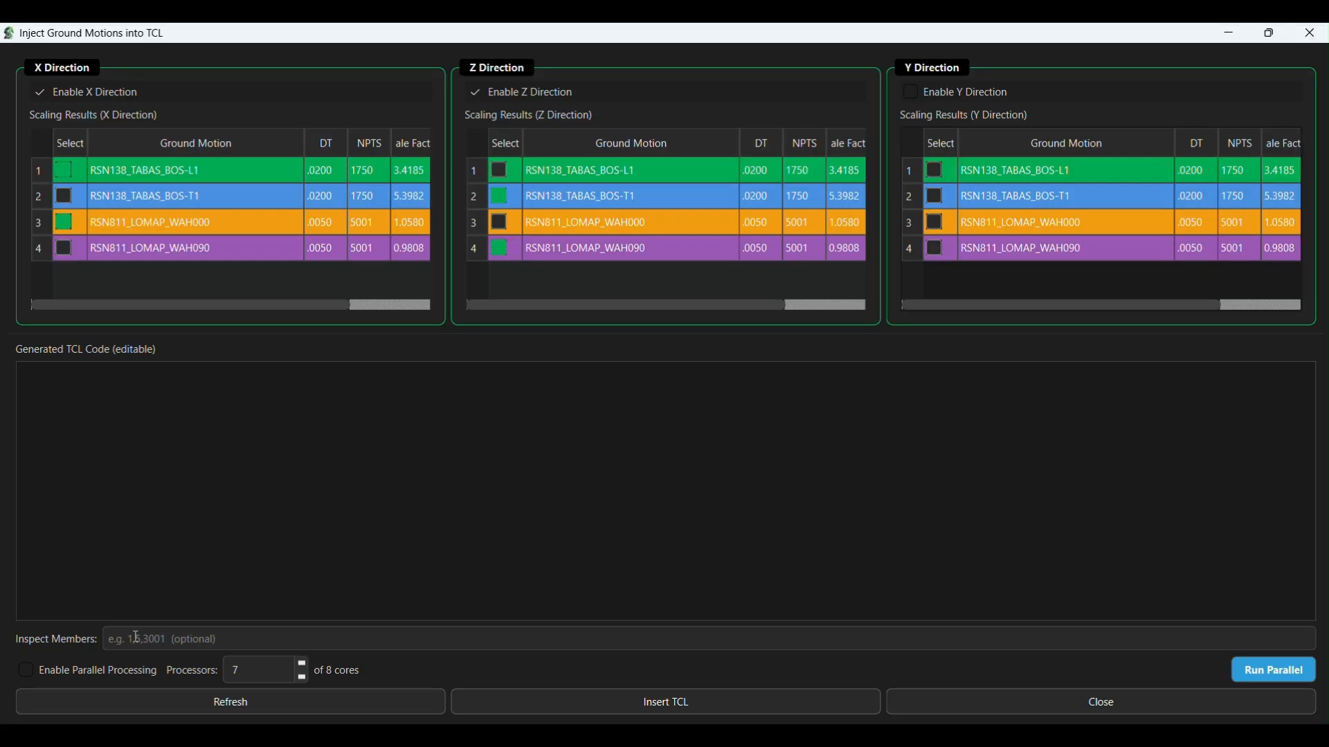
Enter 1054,2054,3054,4054 as the members to inspect for the new injection.
key(alt+Tab)
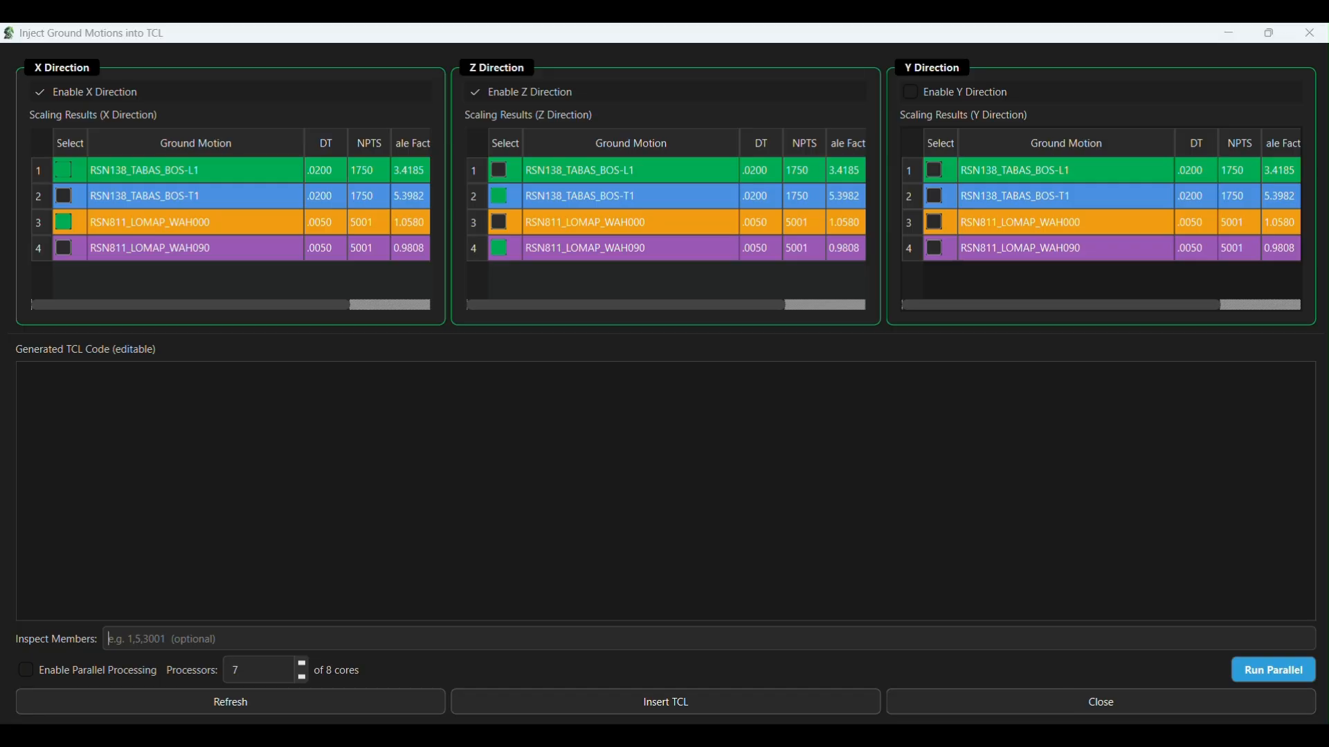
click(206, 636)
text(1054)
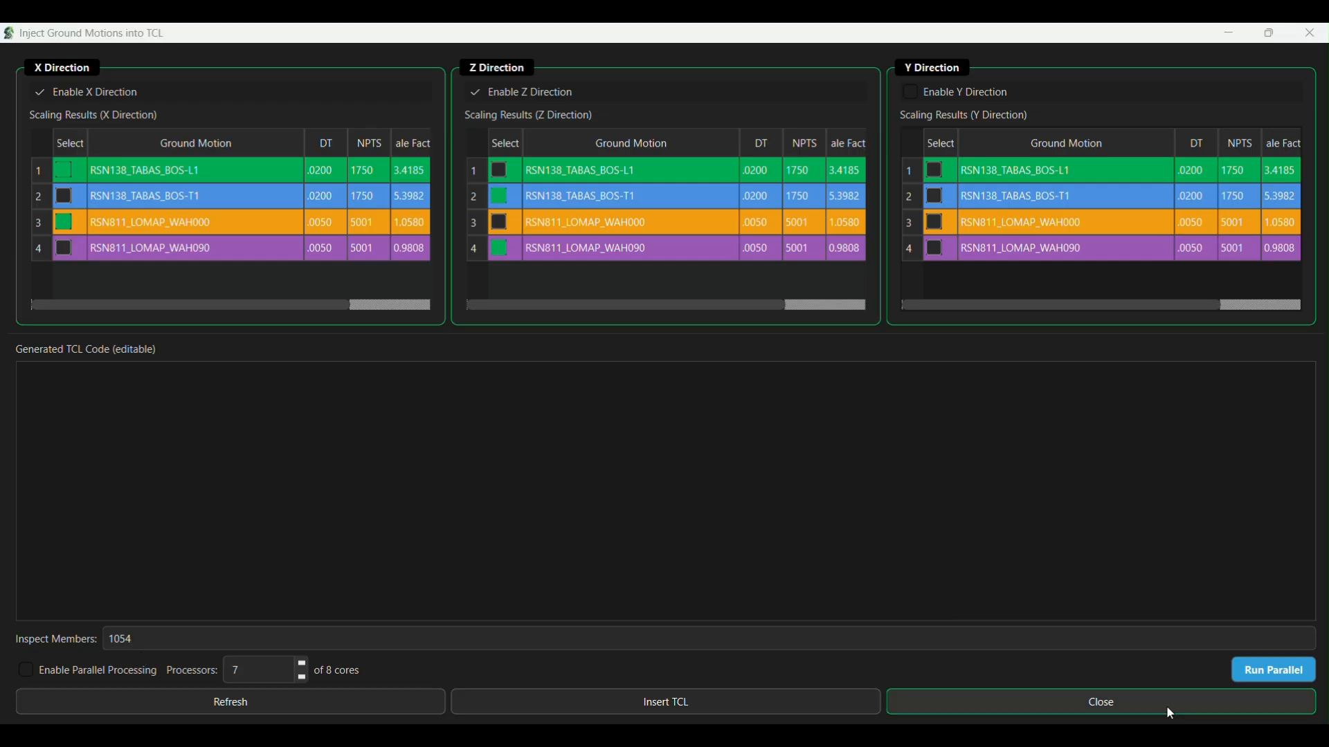
click(121, 638)
click(156, 638)
text(,2054,3054,4054)
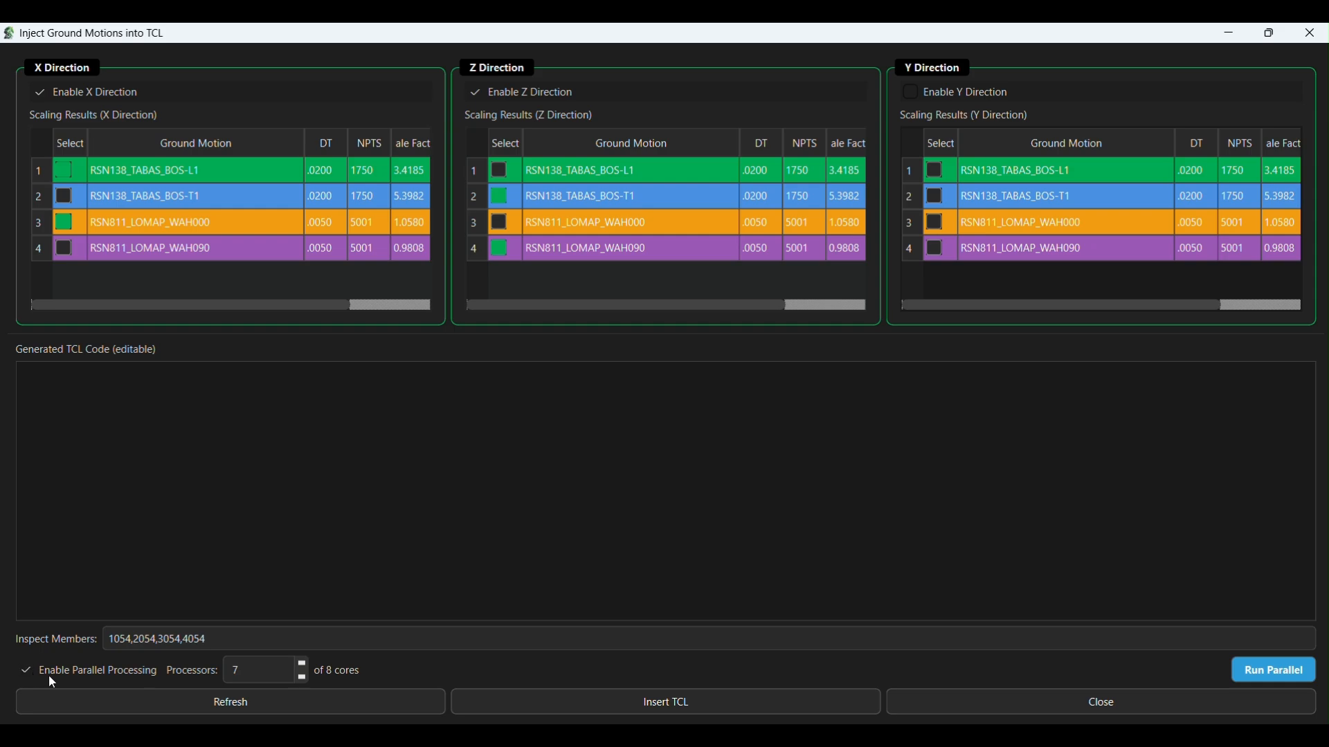
Enable parallel processing with 3 processors and generate the TCL code for the selected ground motions.
click(302, 678)
click(302, 678)
click(302, 678)
click(302, 679)
click(328, 705)
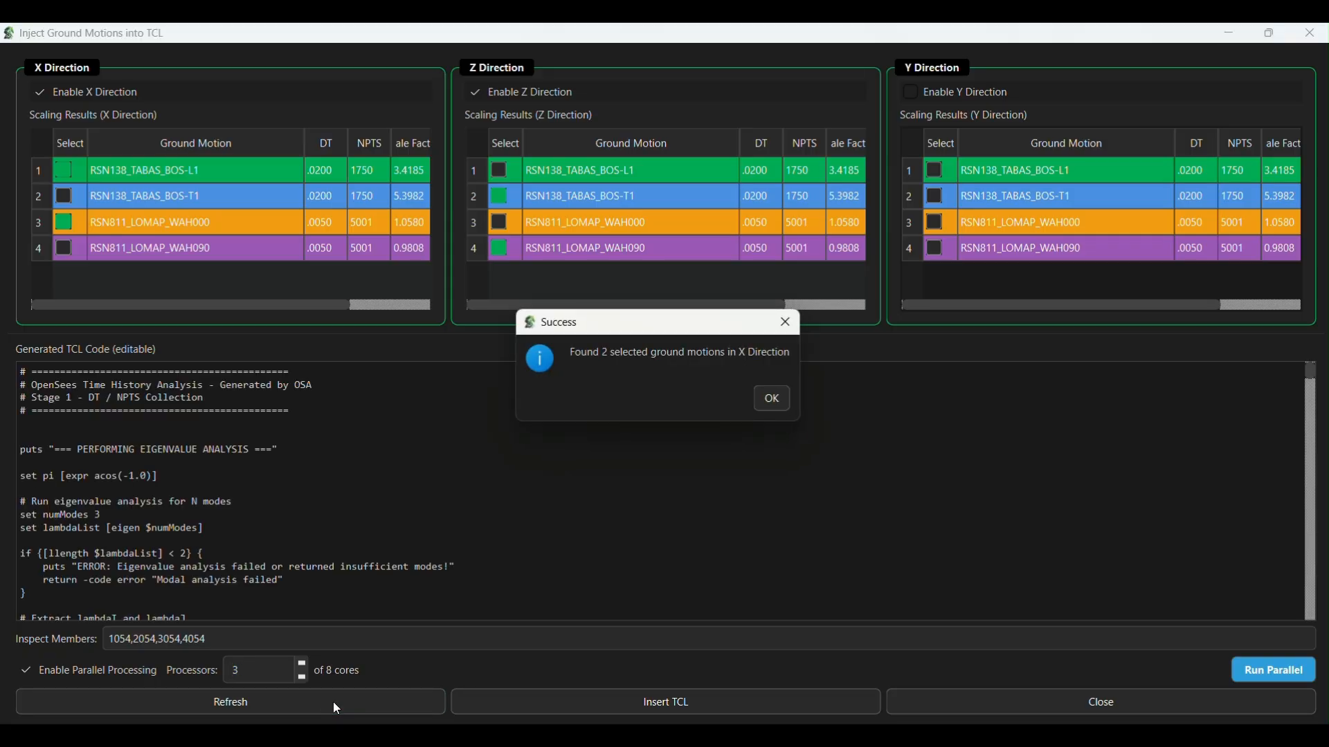
click(784, 396)
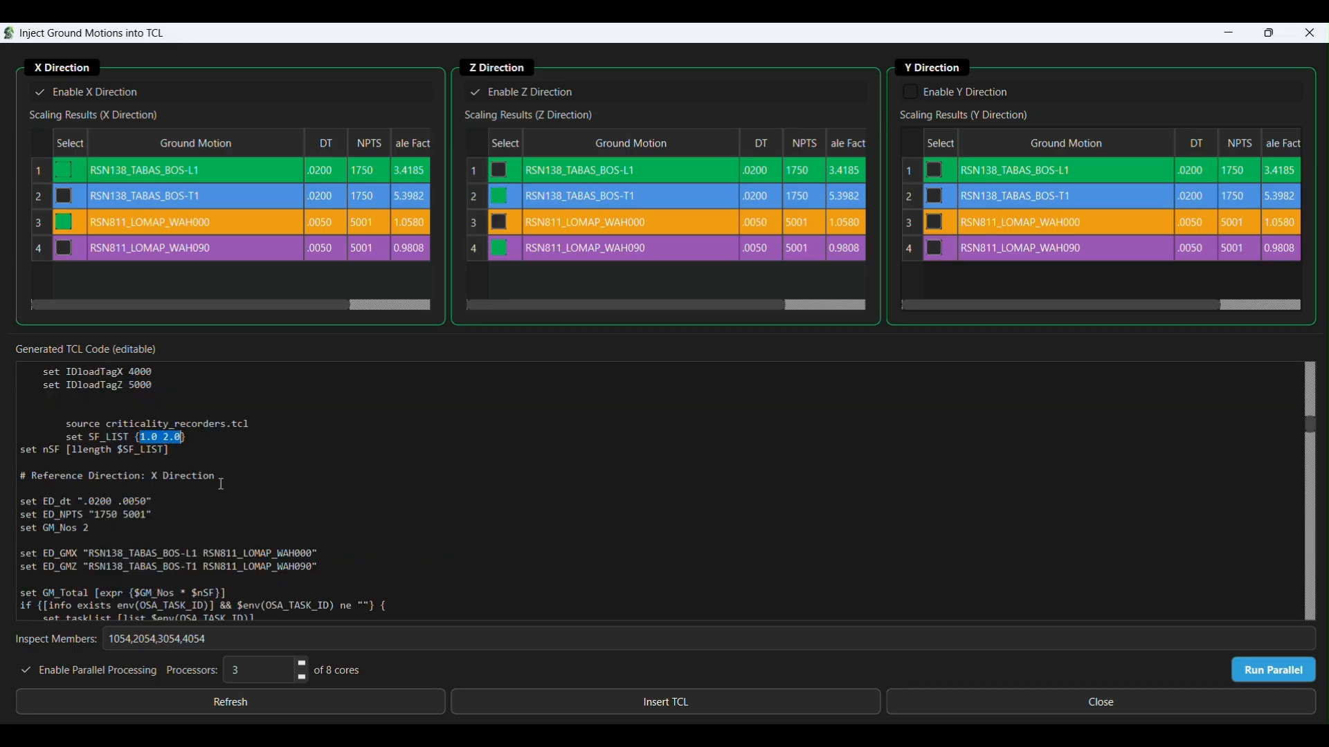
Insert the generated time history code with the scale factor list 1.0 2.0 into main.tcl.
text(0.5 1.0)
click(615, 716)
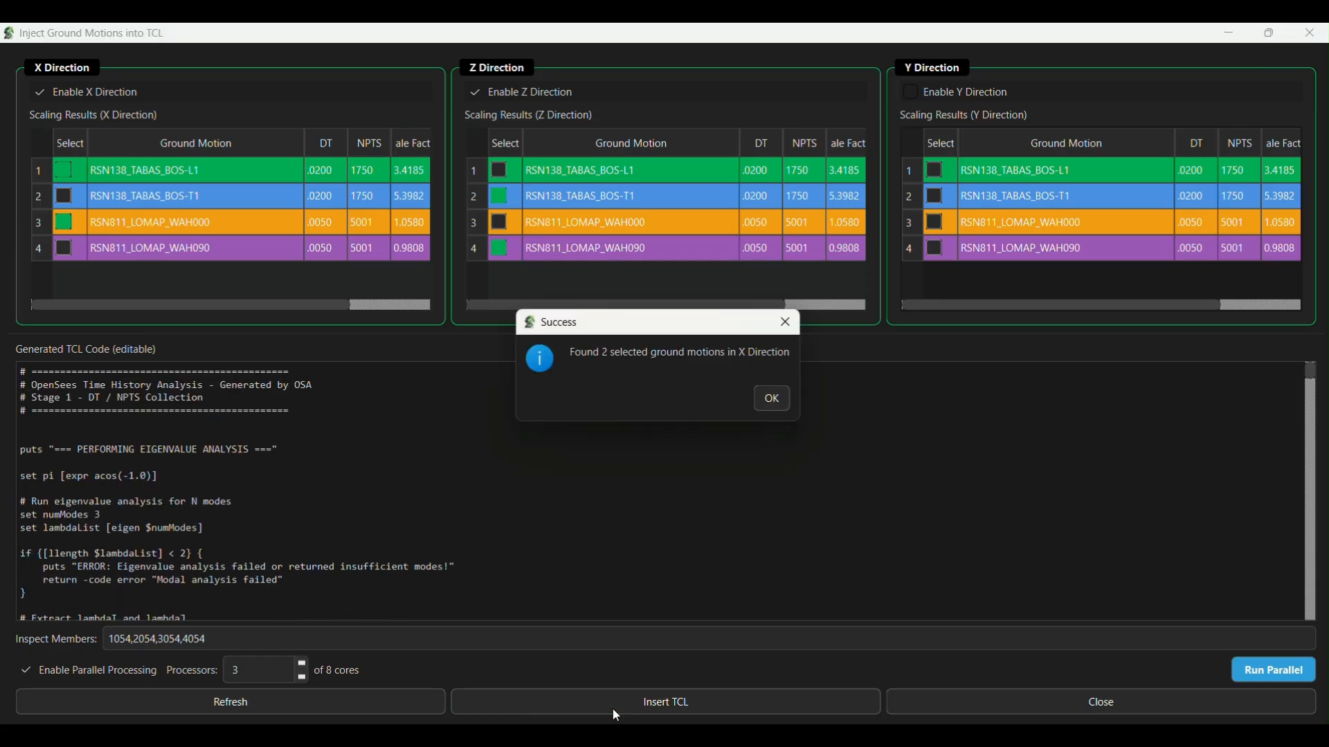
click(772, 399)
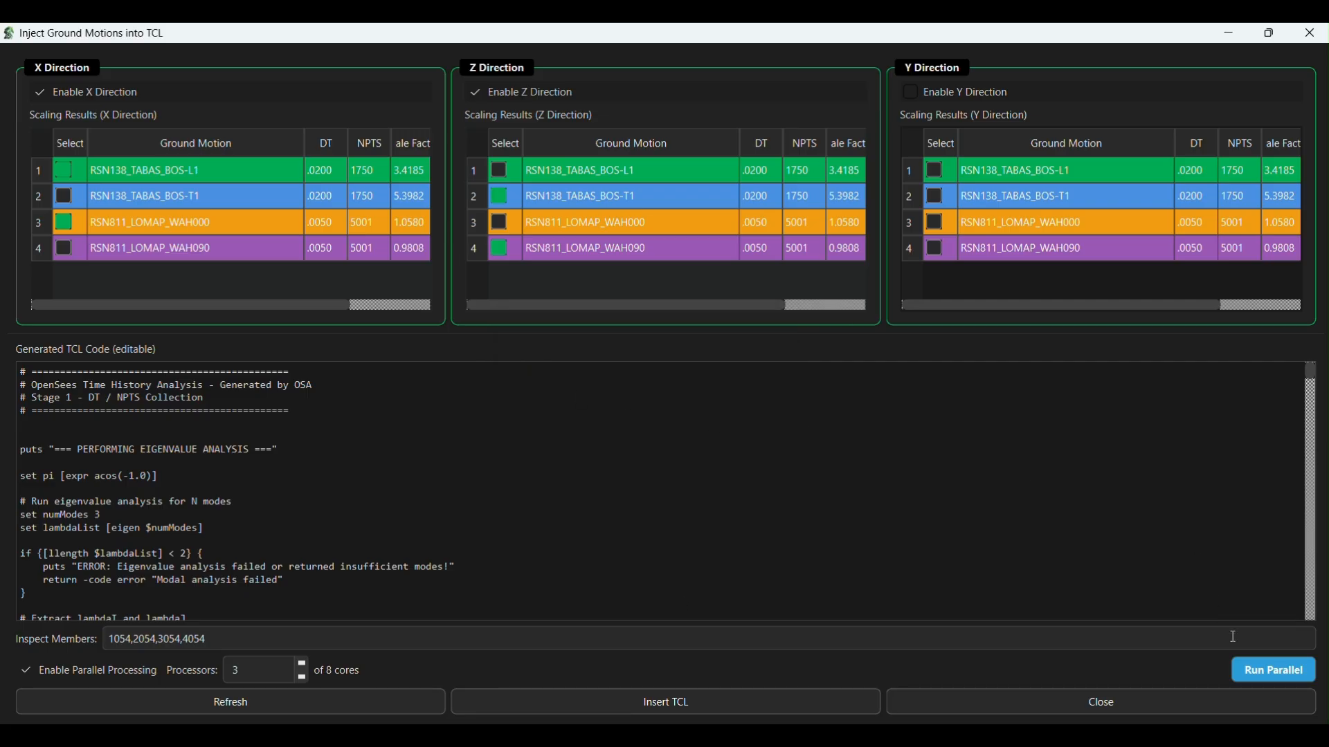
Launch the parallel analysis from the injection window, stop all its workers and close the Parallel Processing Monitor.
click(1274, 670)
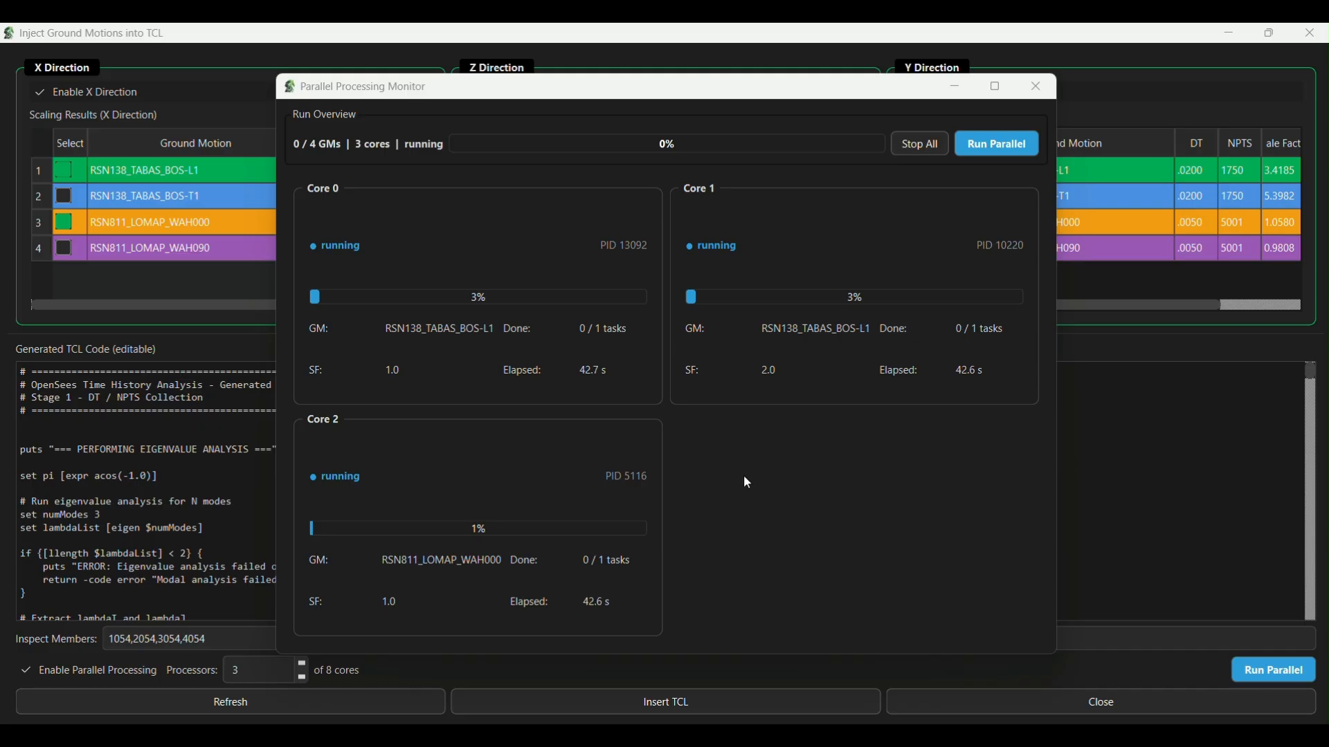
click(933, 148)
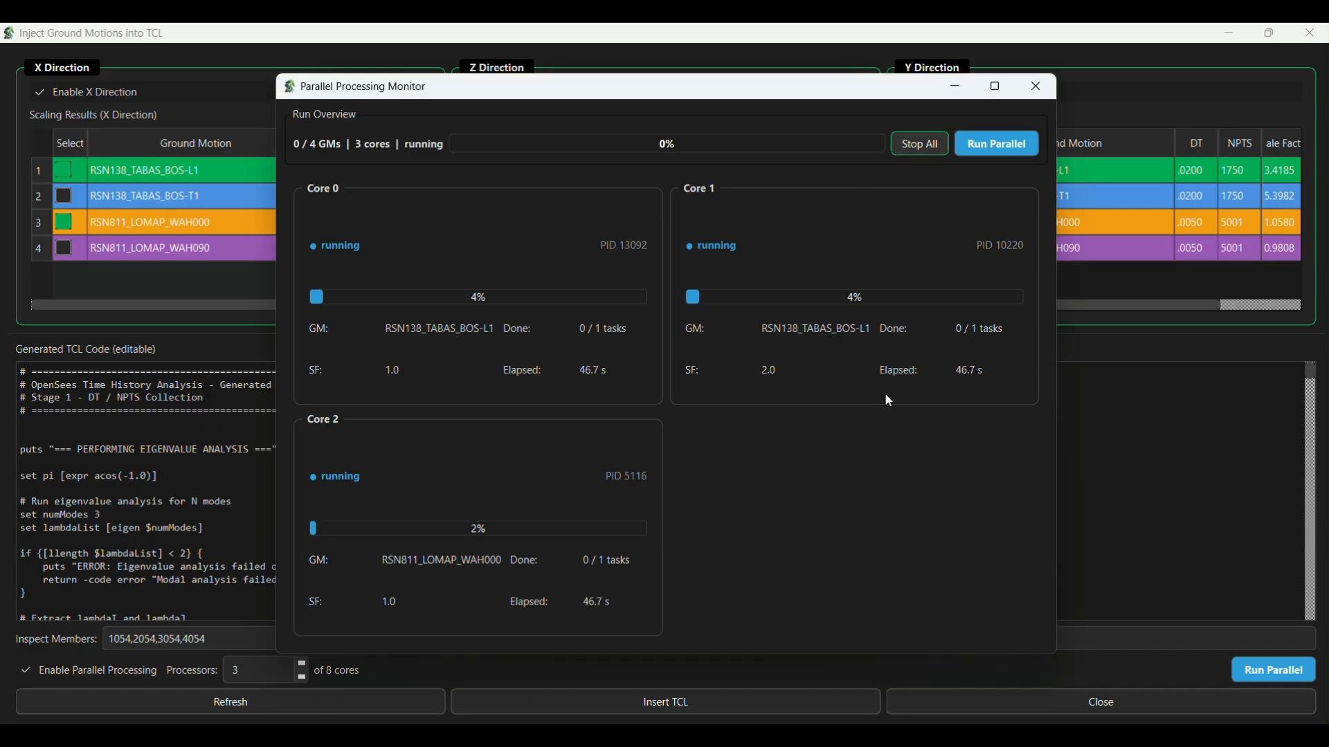
click(1040, 87)
Close the ground motion injection and Time History Analysis windows and review the inserted eigenvalue analysis code in main.tcl.
click(1085, 695)
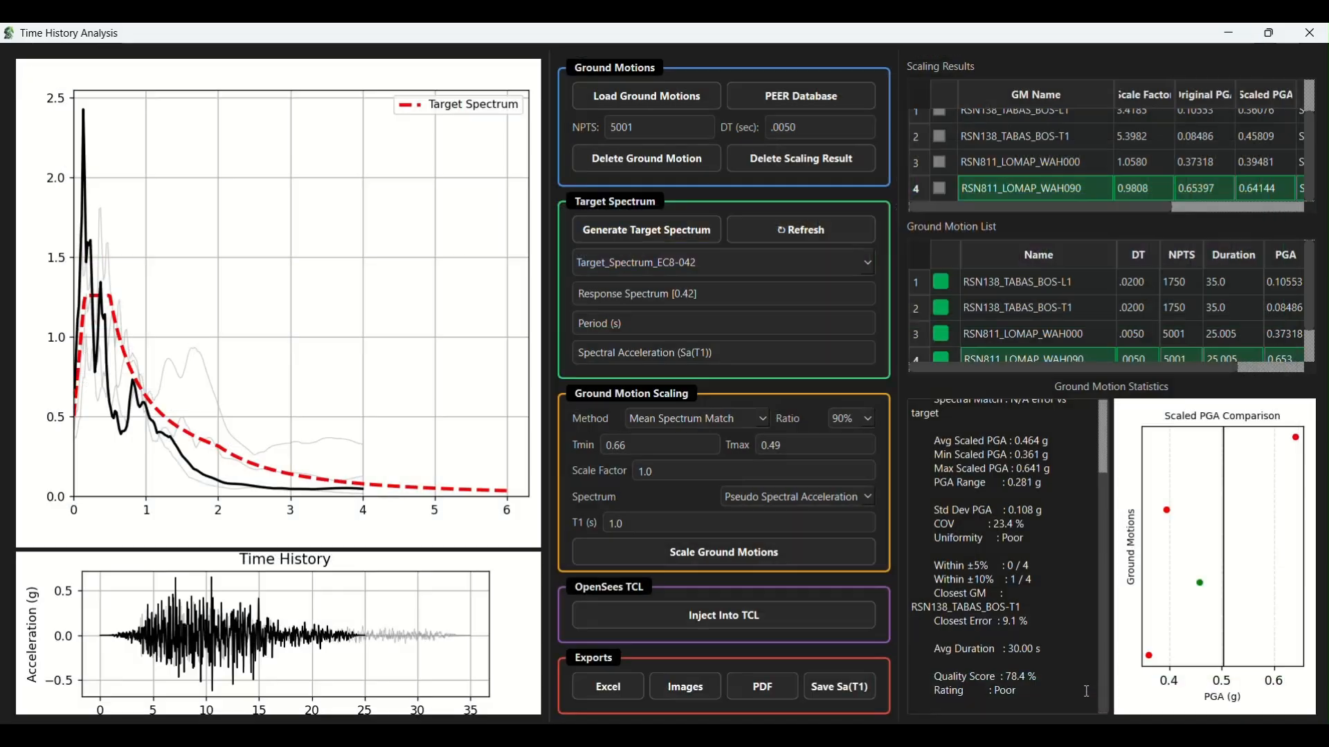
click(1310, 42)
scroll(1074, 259, down, 4)
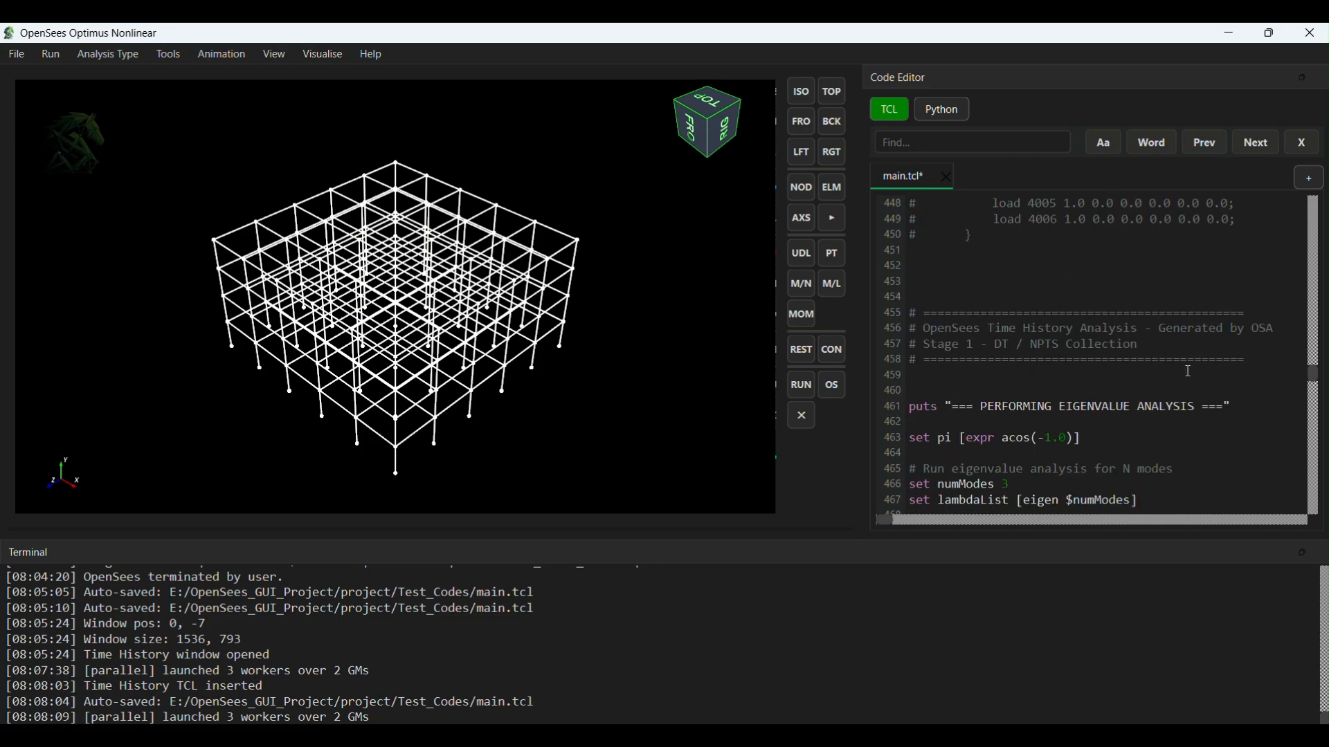
scroll(1158, 384, down, 10)
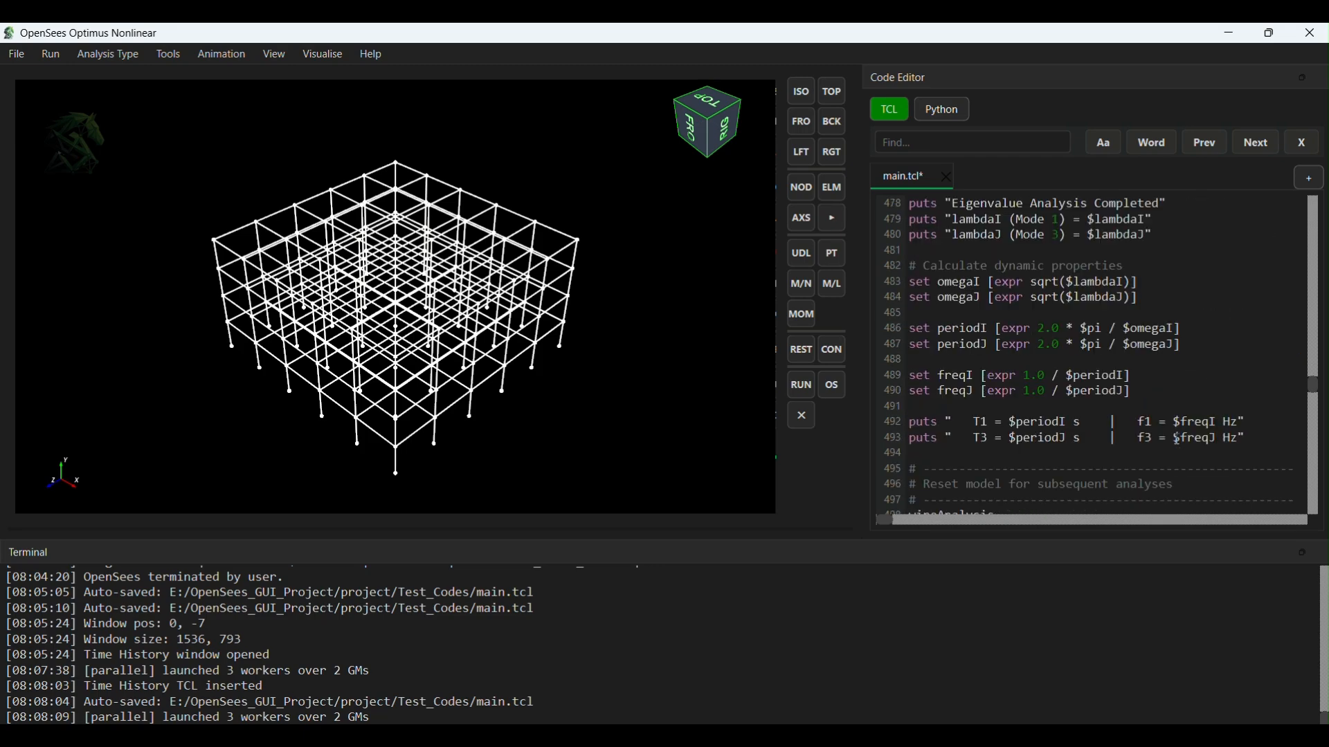
scroll(1166, 415, up, 8)
scroll(1166, 437, up, 1)
Reopen the Parallel Processing Monitor and launch a parallel run of 2 ground motions with 2 scale factors on 3 processors.
click(275, 54)
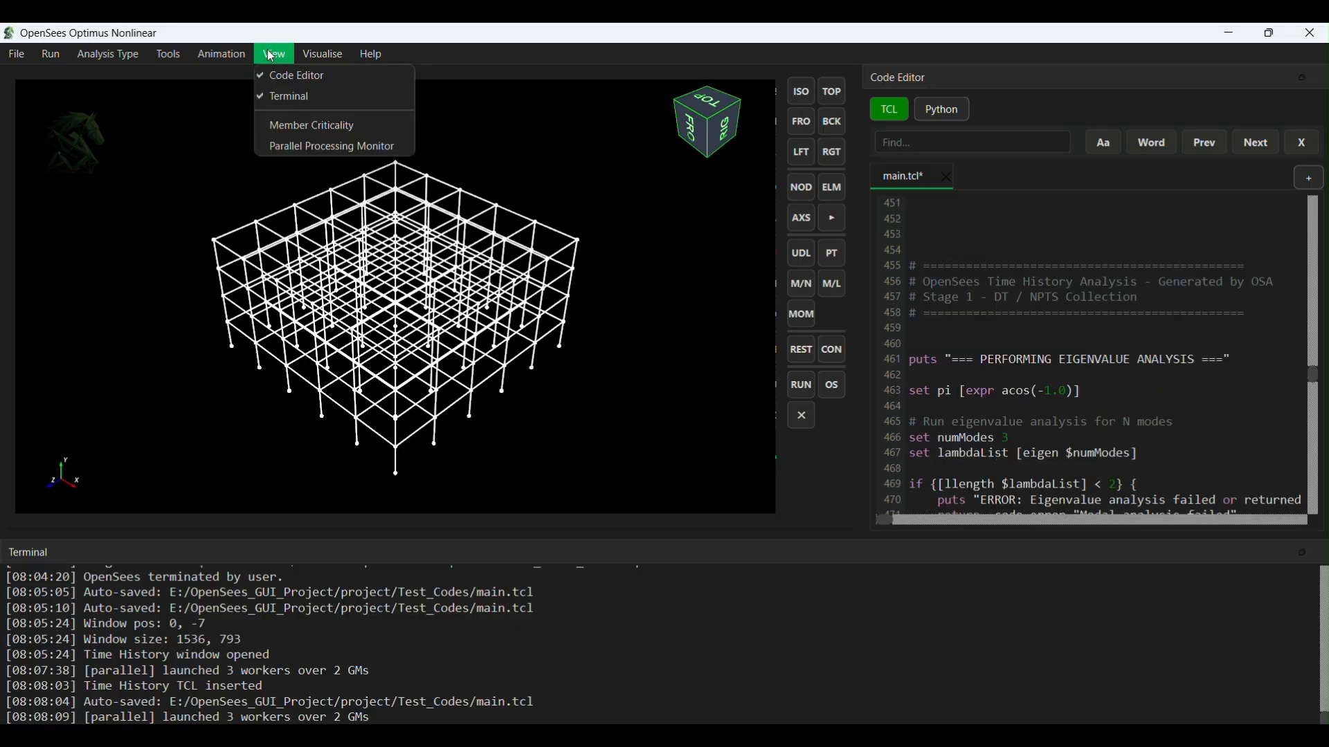
click(280, 147)
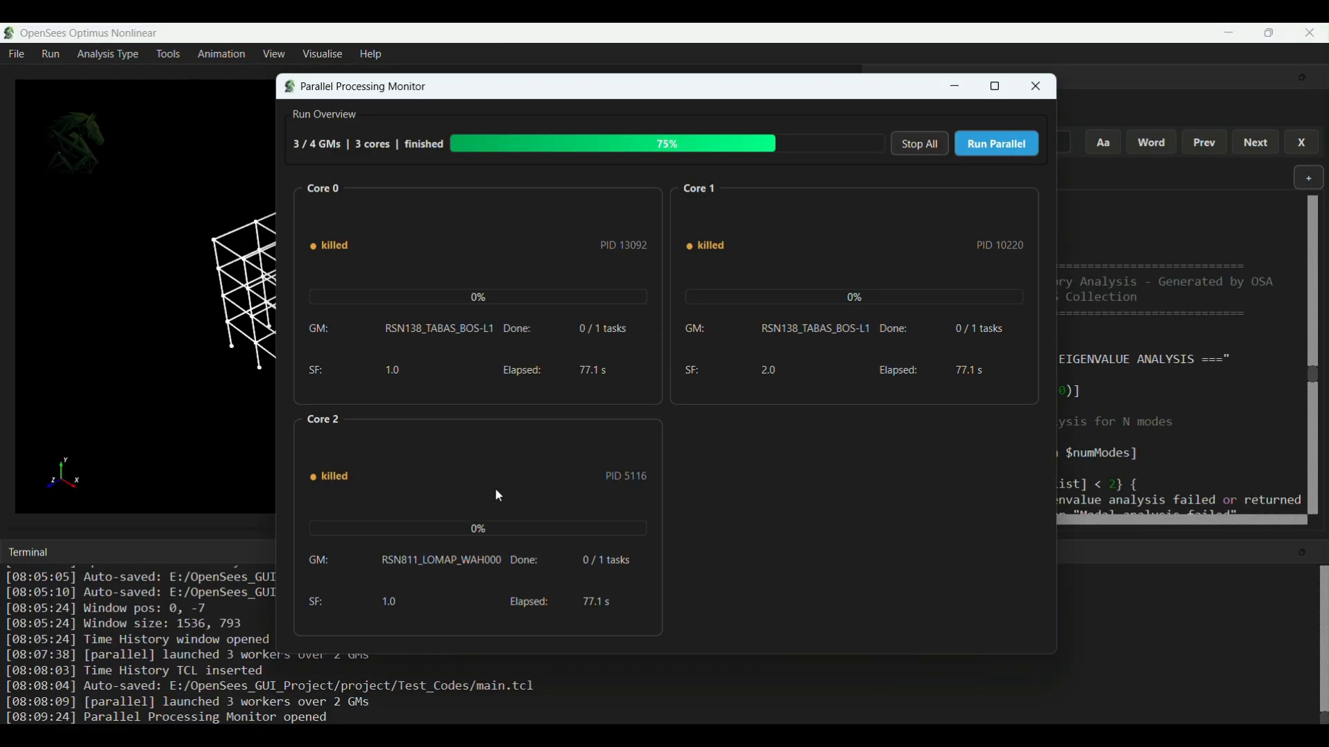
click(984, 148)
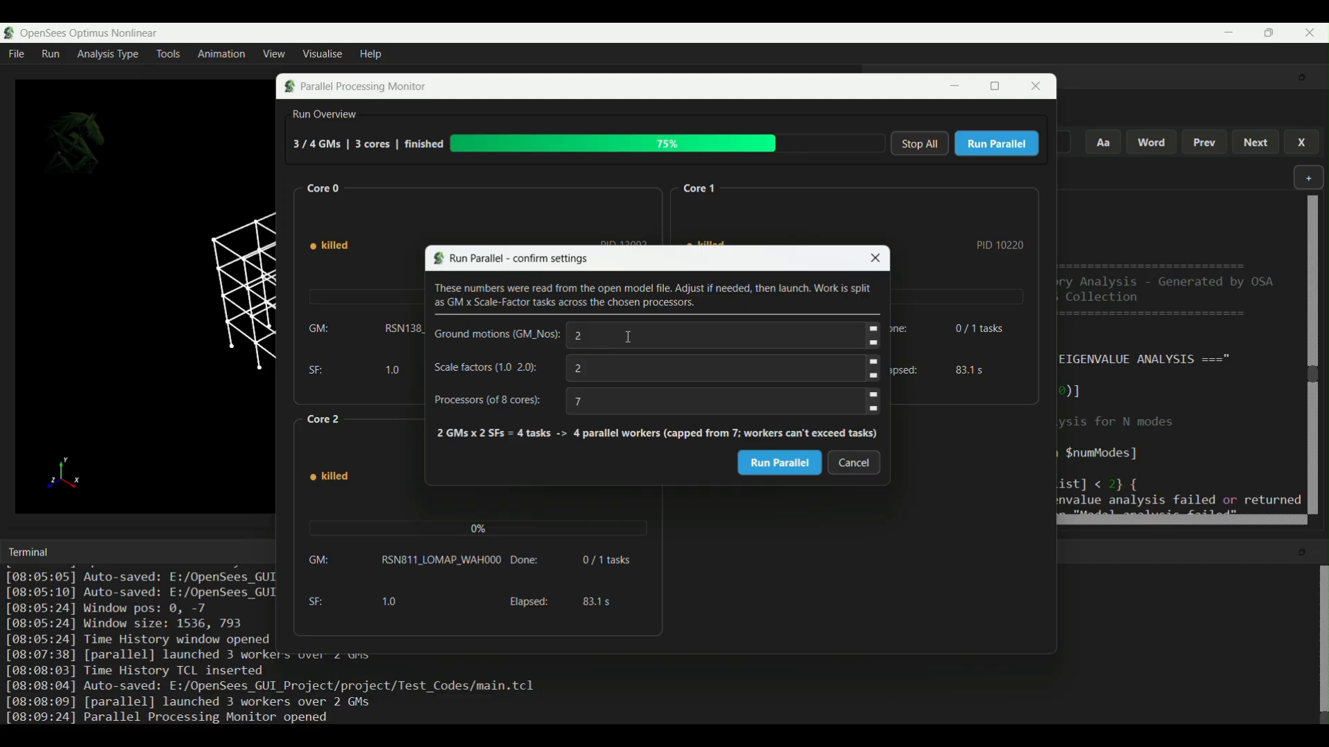
double_click(593, 407)
text(3)
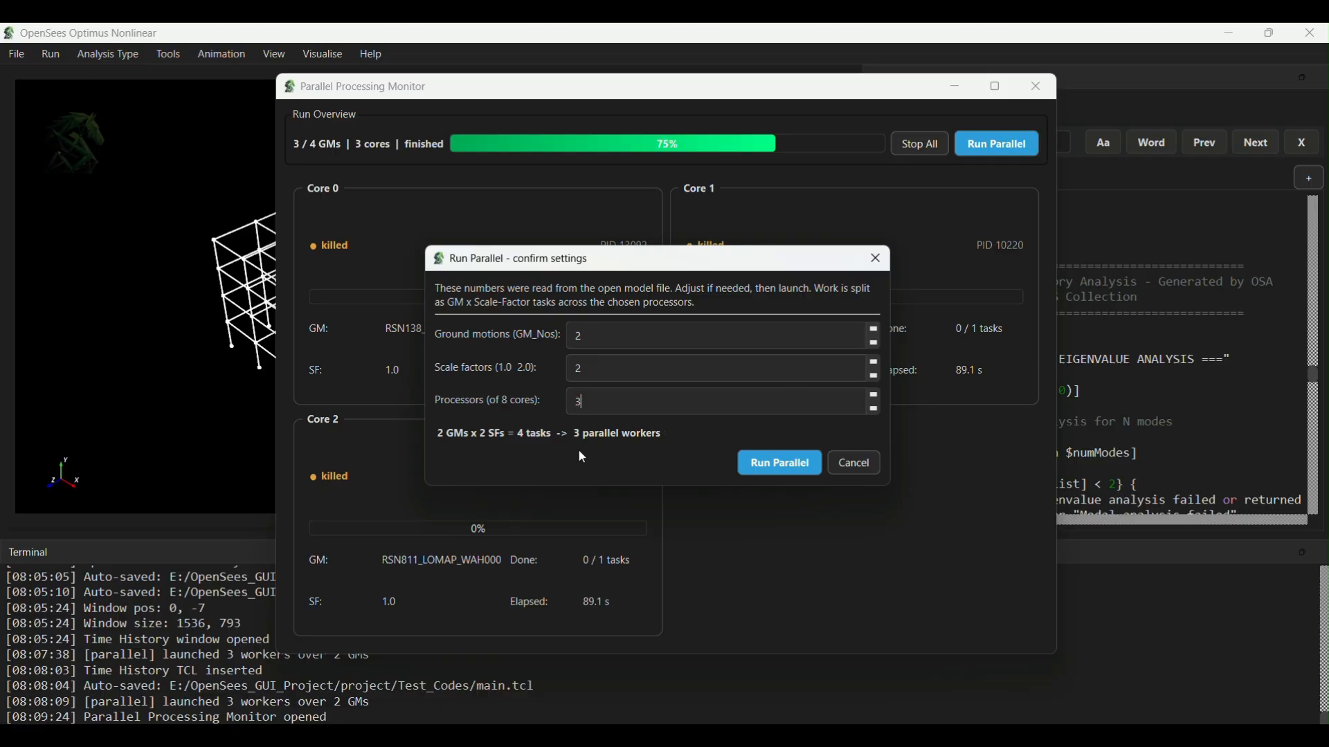
click(776, 470)
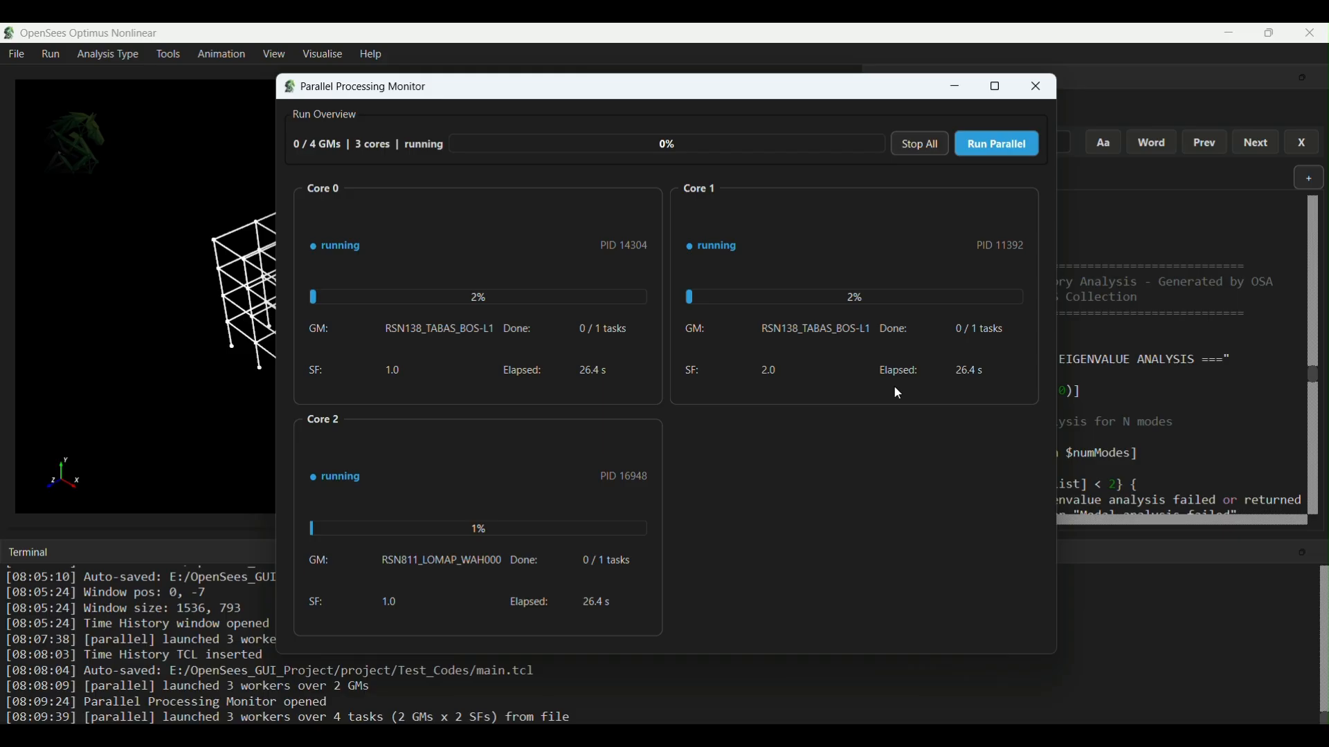
Stop all workers of the running parallel analysis and close the monitor.
click(906, 148)
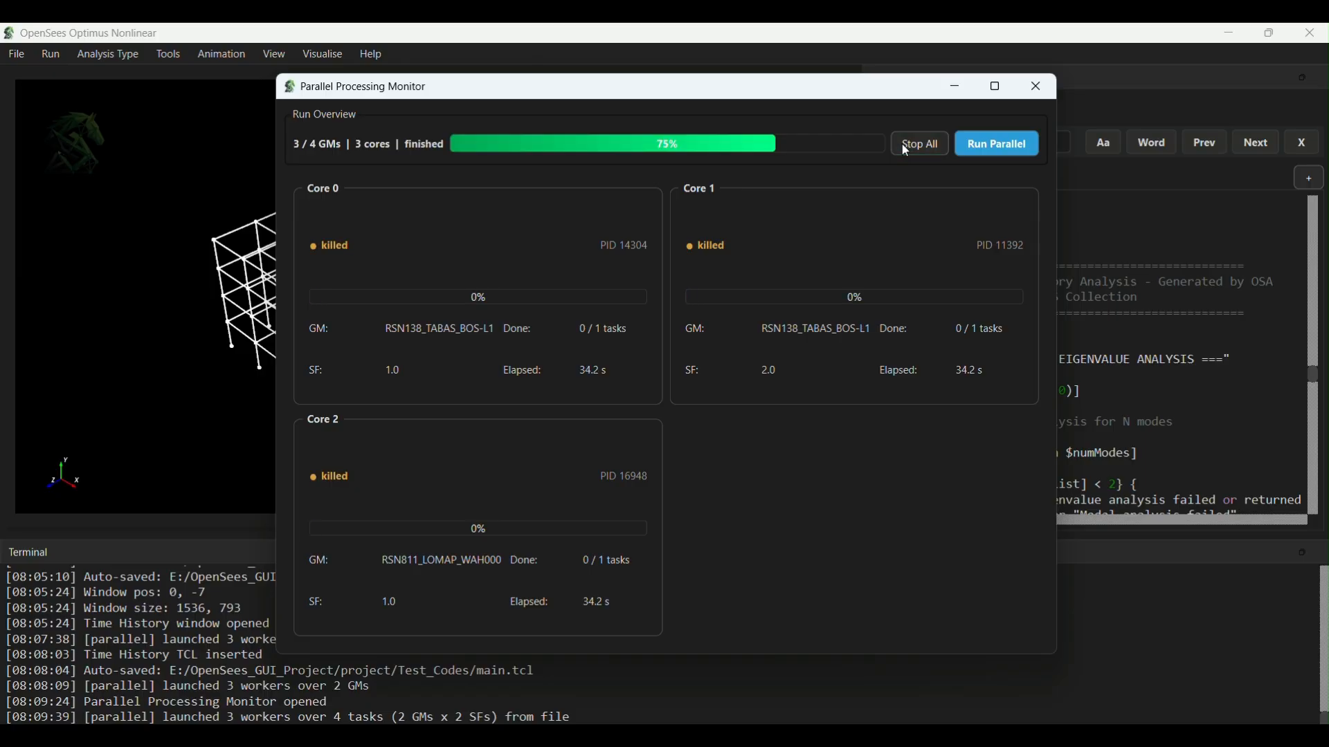
click(1043, 89)
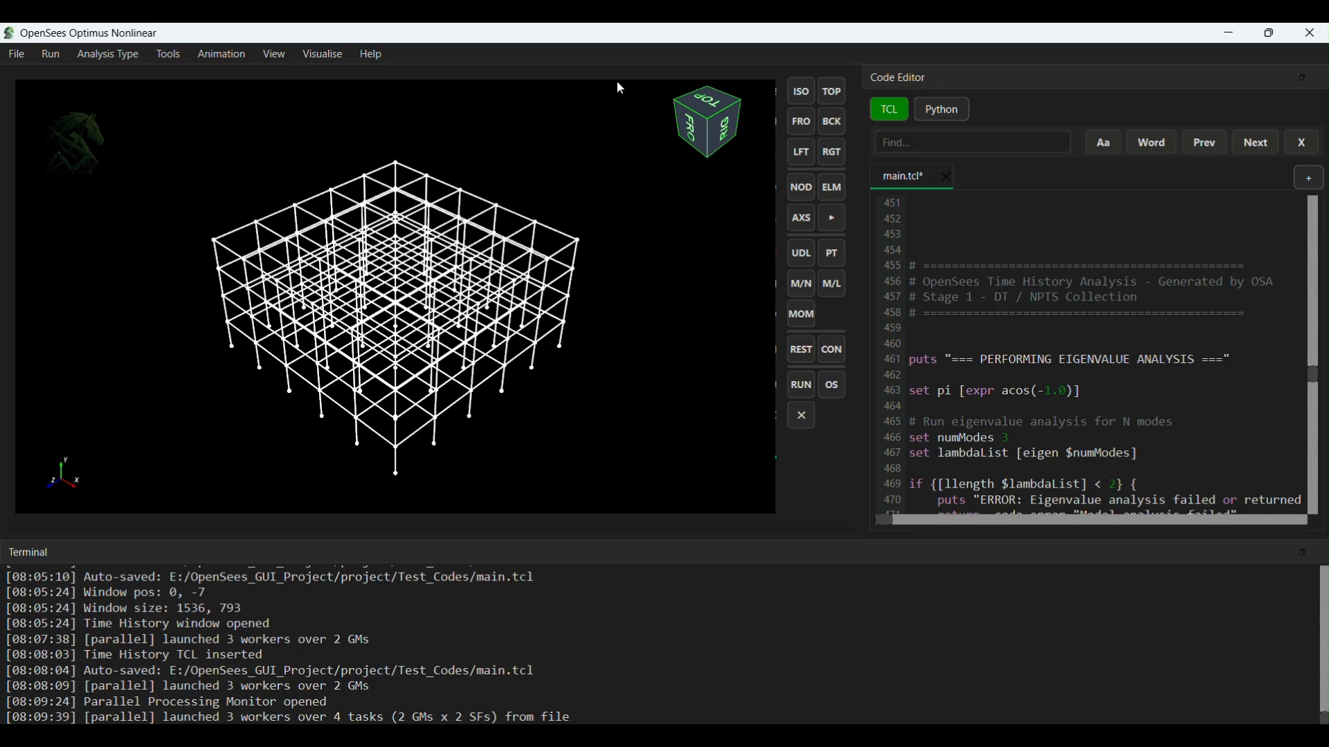